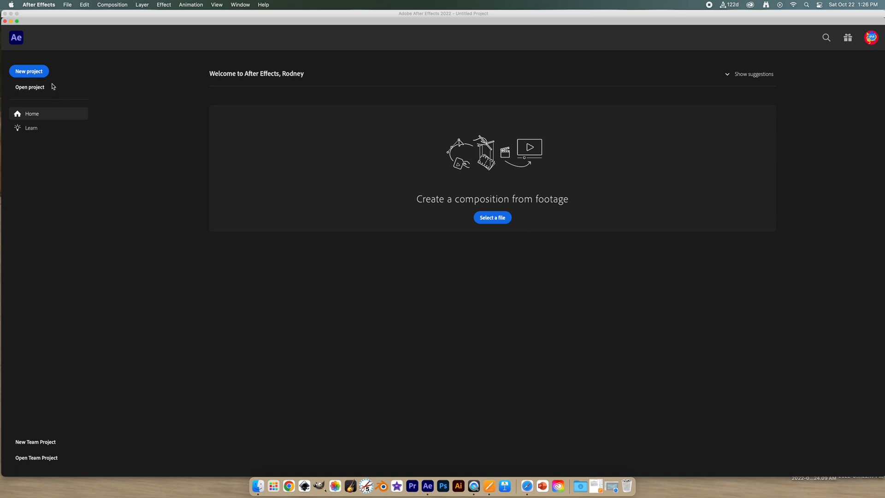
# Step: Start a new project and create a single composition from the parkour footage folder, using the dimensions of MAH00035.MP4
pyautogui.click(29, 71)
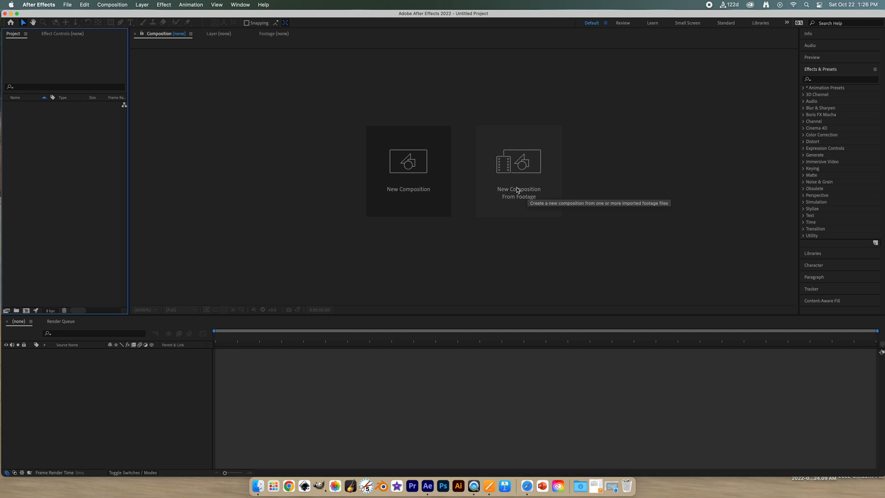
pyautogui.click(517, 189)
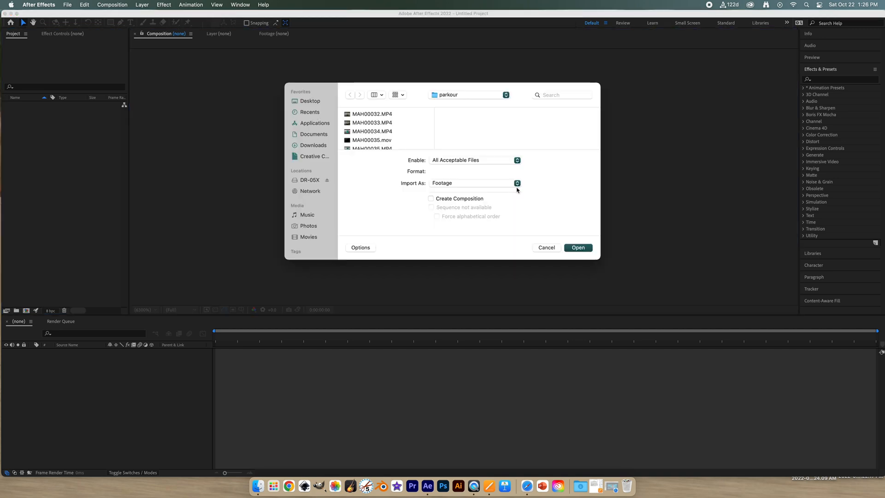
pyautogui.click(466, 97)
pyautogui.click(457, 96)
pyautogui.click(579, 247)
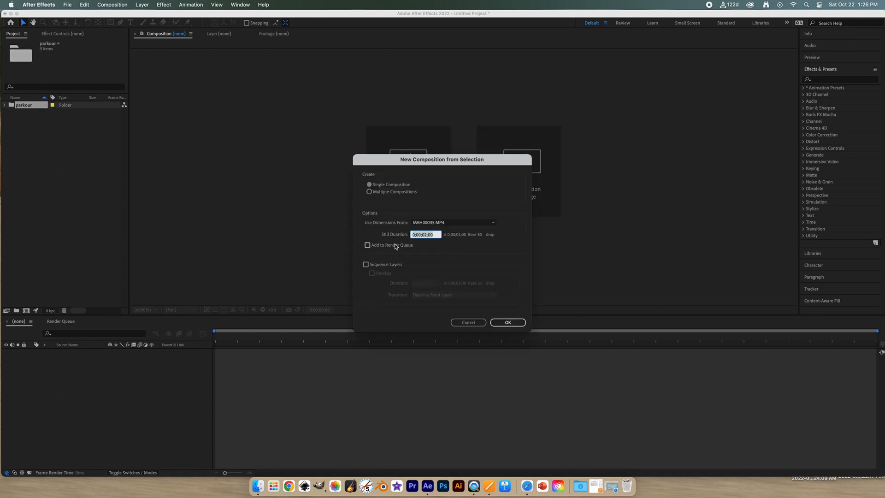
pyautogui.click(514, 326)
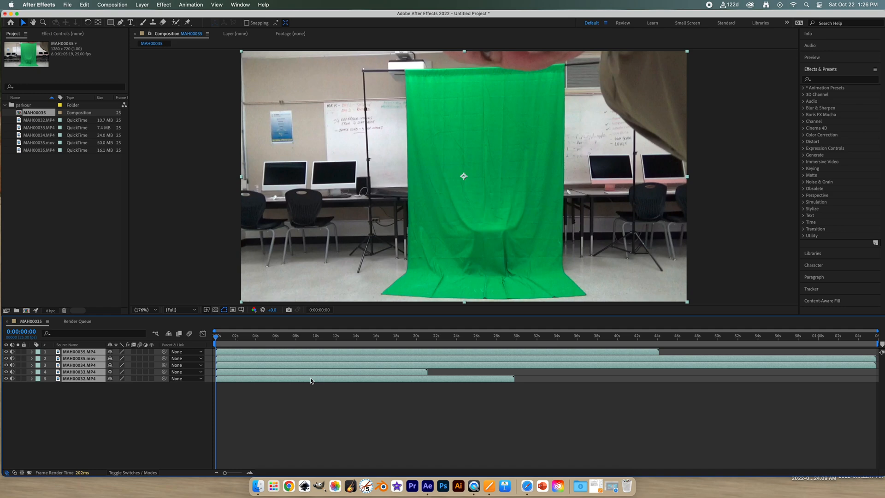
# Step: Remove all layers from the composition and add the green-screen clip MAH00034.MP4 to its timeline
pyautogui.press('Delete')
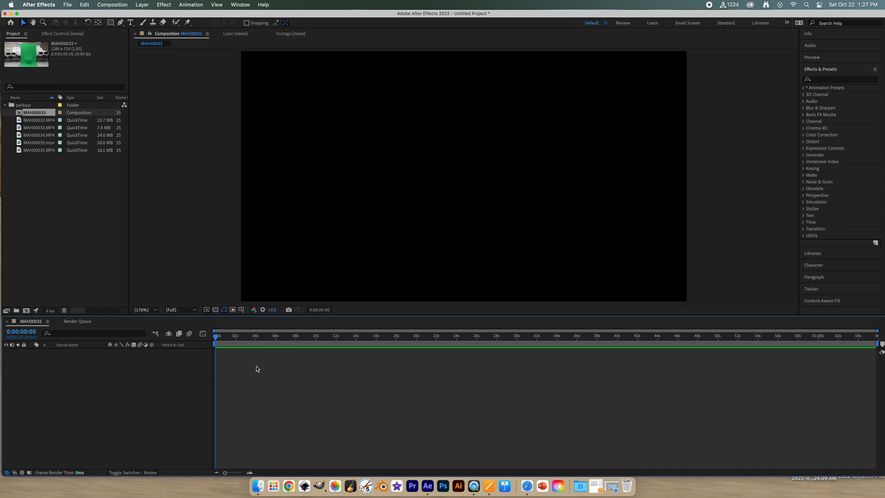
pyautogui.click(71, 153)
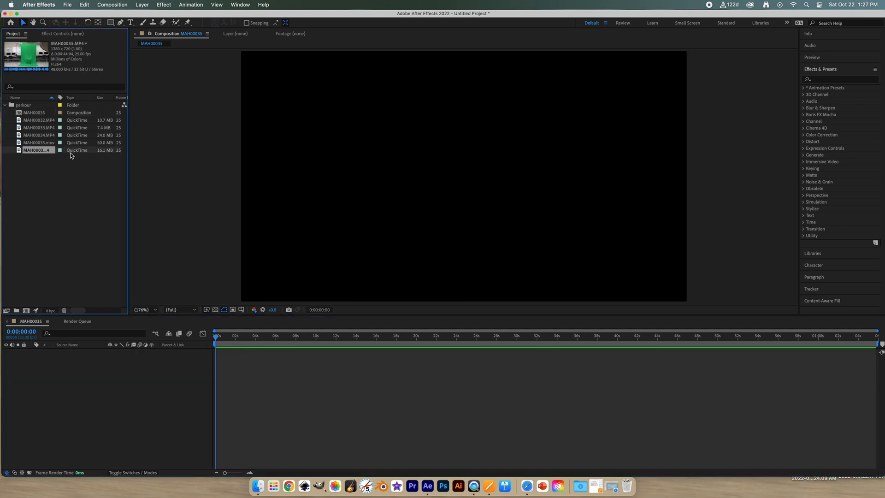
pyautogui.click(47, 144)
pyautogui.click(43, 137)
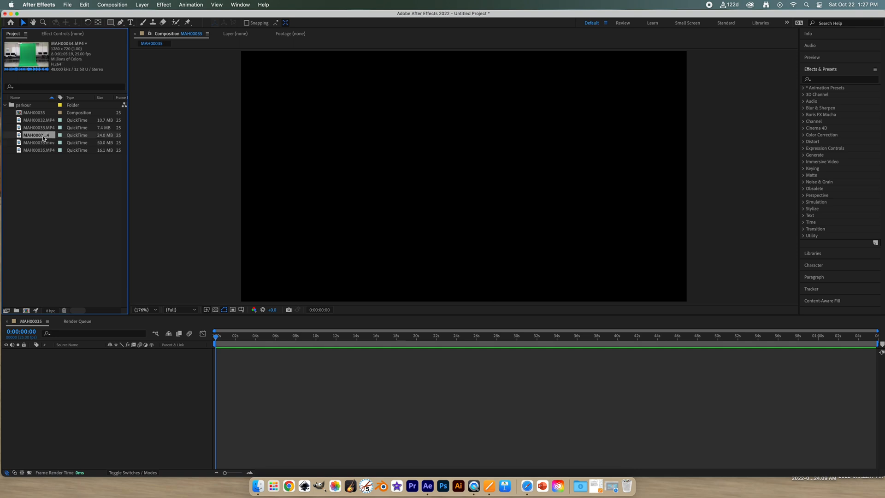
pyautogui.click(44, 129)
pyautogui.click(43, 137)
pyautogui.click(43, 151)
pyautogui.click(44, 138)
pyautogui.moveTo(32, 137); pyautogui.dragTo(286, 339)
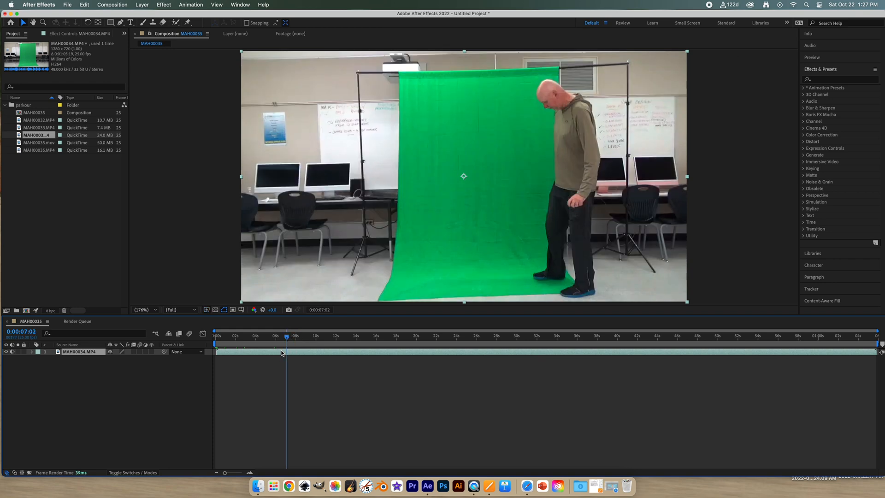
# Step: Cut away everything before 0:00:19:04 in the MAH00034.MP4 layer and move the remainder to the start of the timeline
pyautogui.doubleClick(277, 353)
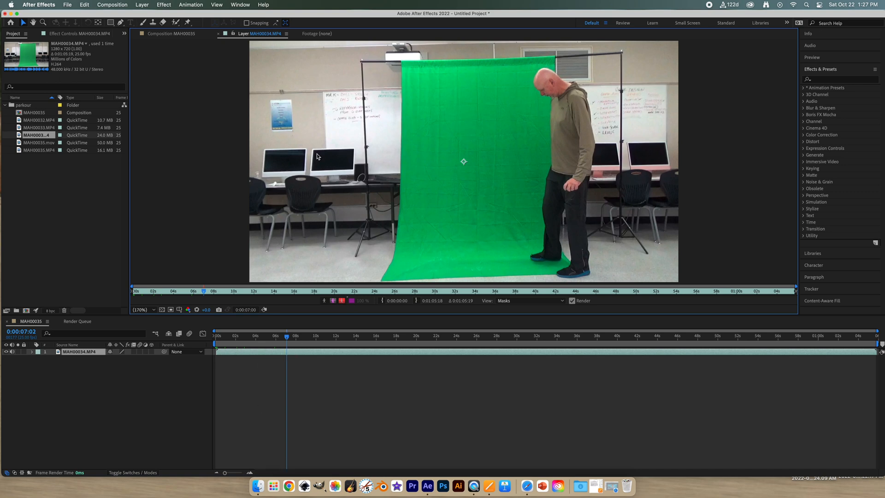
pyautogui.click(188, 34)
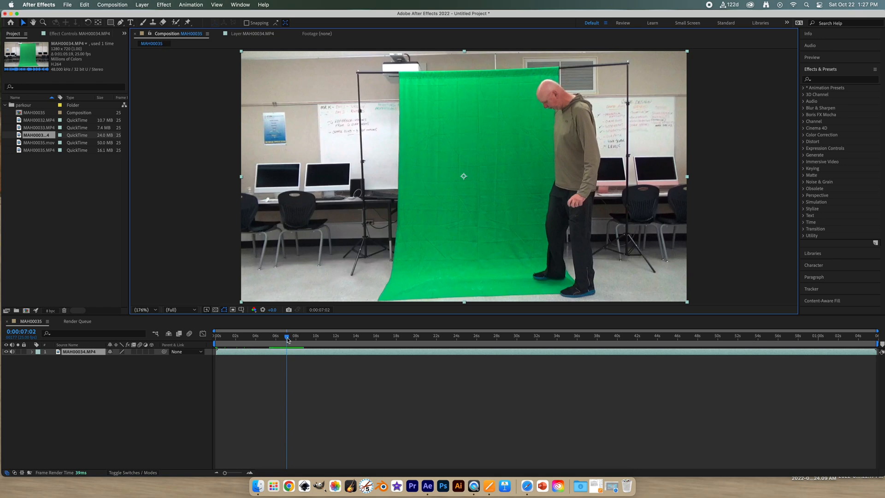
pyautogui.moveTo(287, 340); pyautogui.dragTo(408, 335)
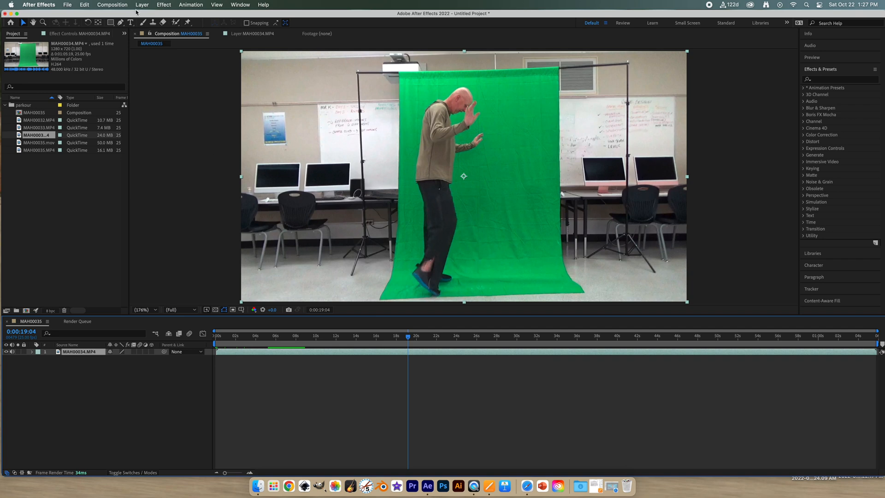
pyautogui.click(86, 5)
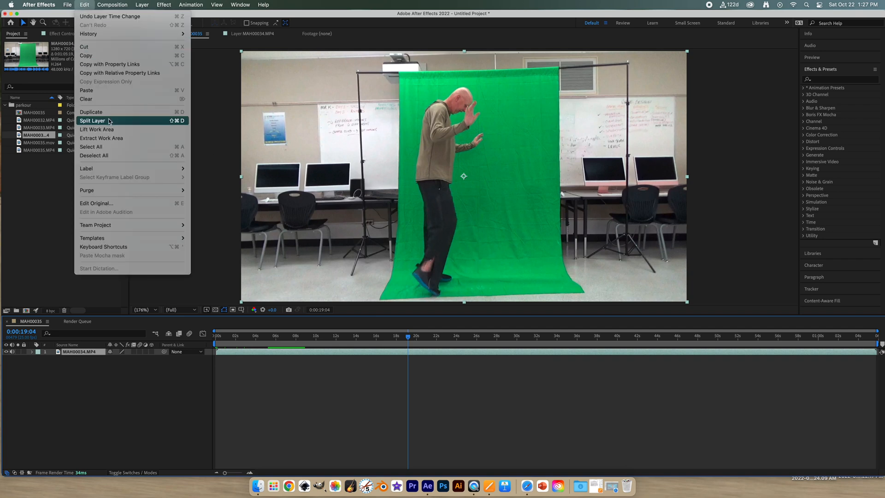
pyautogui.click(173, 121)
pyautogui.click(355, 360)
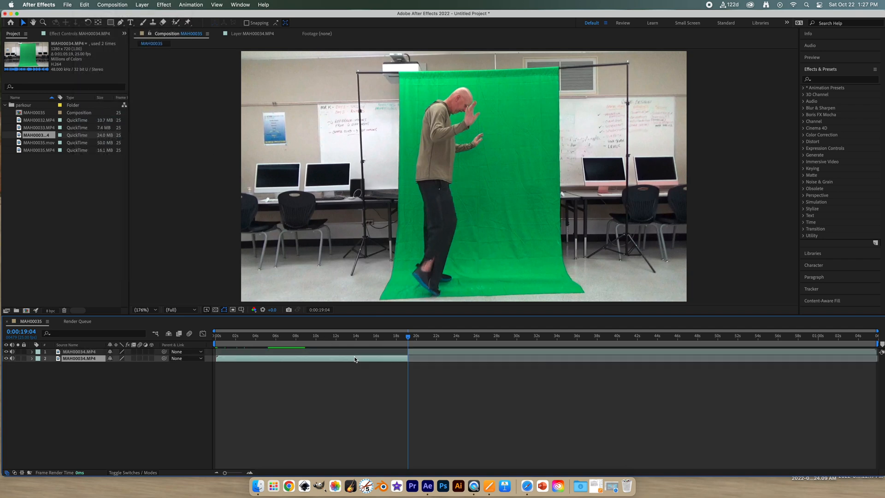
pyautogui.press('Delete')
pyautogui.moveTo(416, 353); pyautogui.dragTo(230, 354)
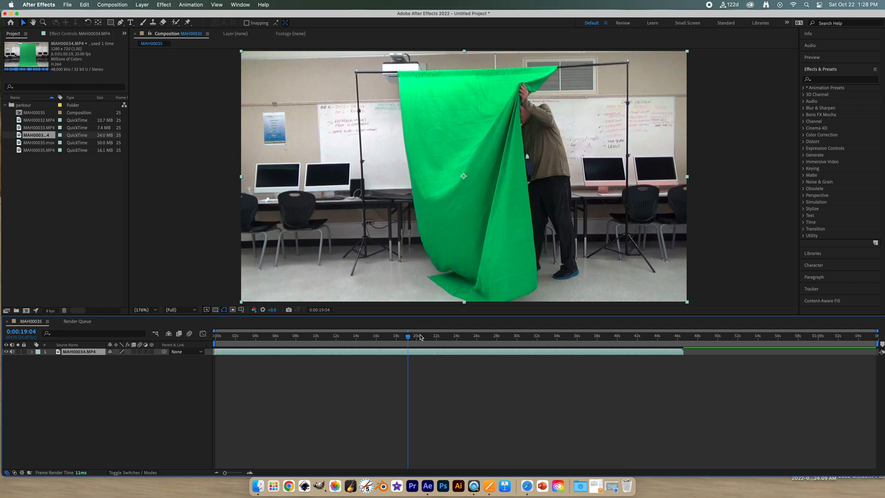
# Step: Split the MAH00034.MP4 layer at 0:00:04:11 and delete the part after the split
pyautogui.moveTo(411, 339); pyautogui.dragTo(261, 341)
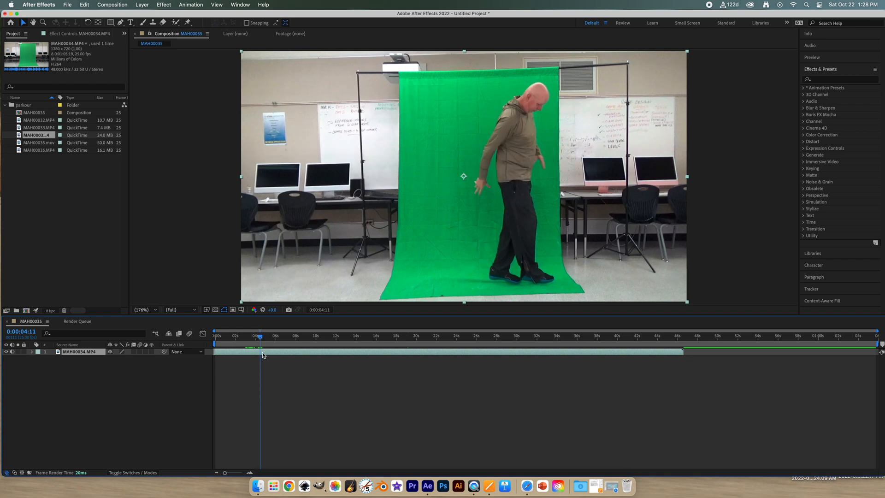
pyautogui.click(84, 5)
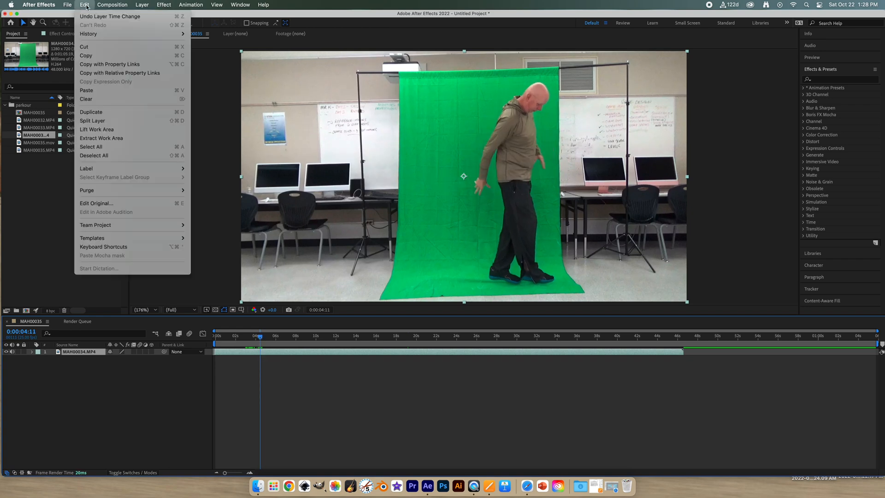
pyautogui.click(120, 125)
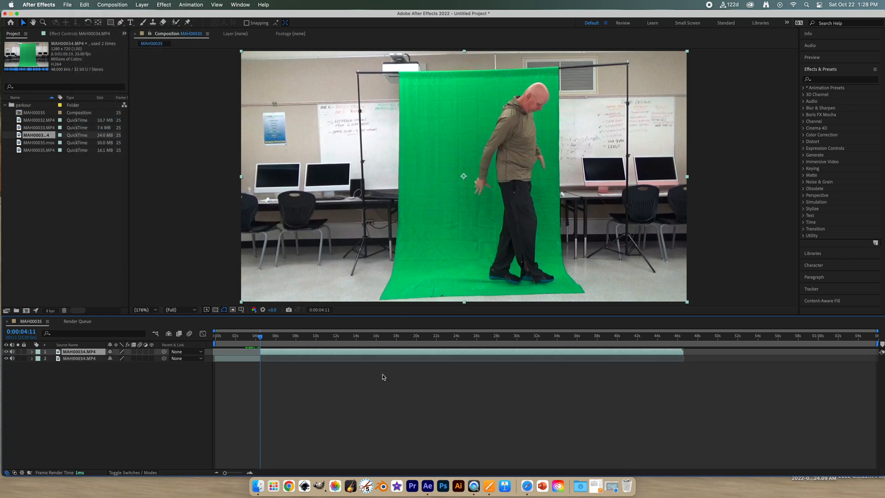
pyautogui.press('Delete')
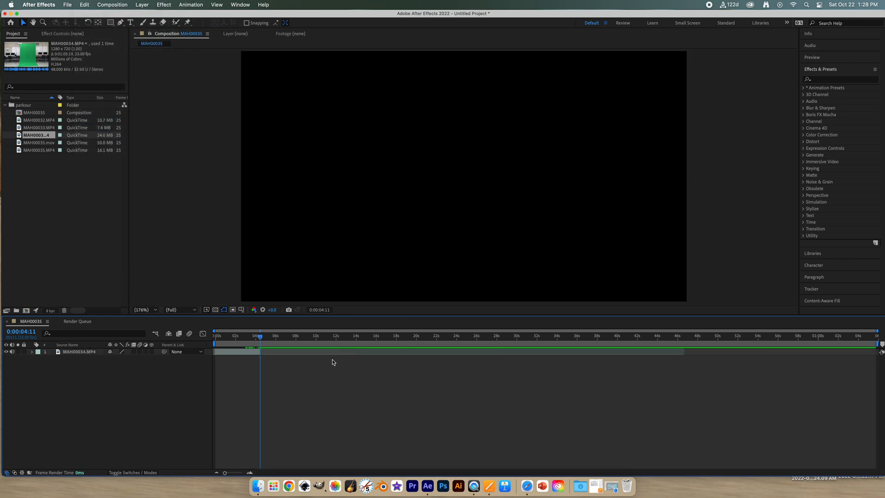
# Step: Add the gym clip MAH00032.MP4 beneath the green-screen layer, starting where that layer ends
pyautogui.moveTo(261, 340); pyautogui.dragTo(232, 344)
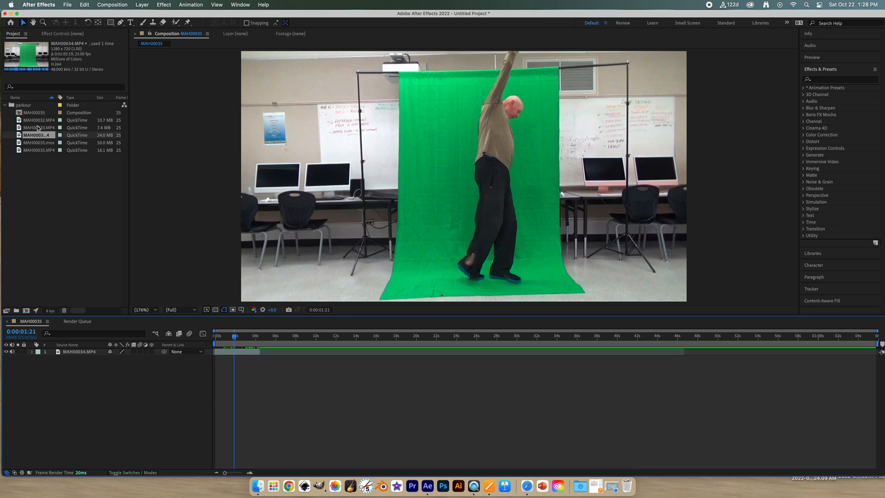
pyautogui.click(20, 128)
pyautogui.click(19, 120)
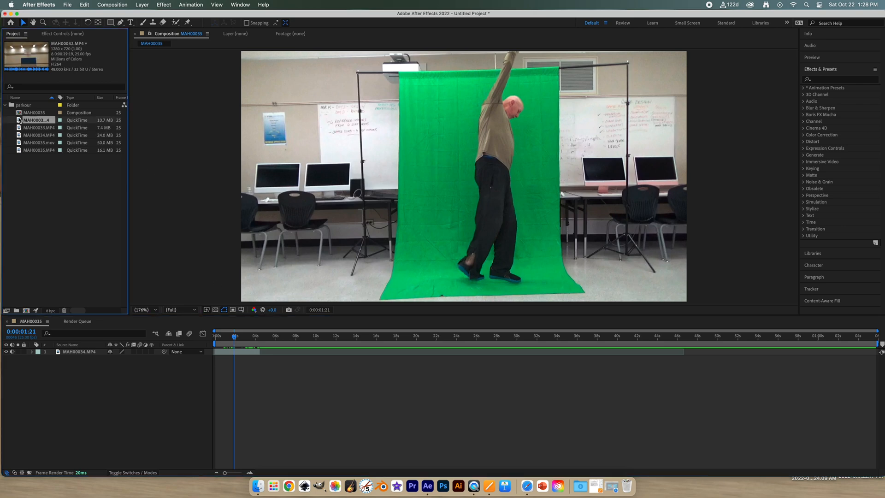
pyautogui.moveTo(20, 120); pyautogui.dragTo(222, 367)
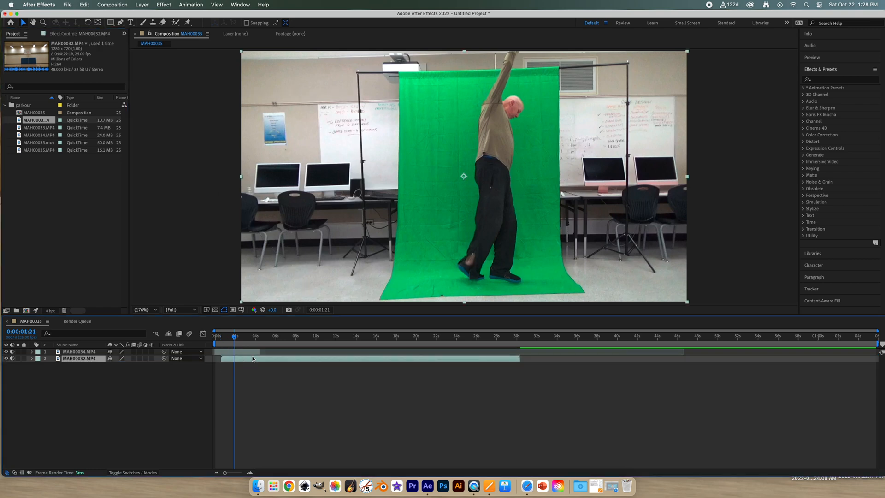
pyautogui.moveTo(253, 359); pyautogui.dragTo(291, 362)
# Step: Make the gym clip begin at the timeline start with its footage from 0:00:19:17, and trim its end to match the green-screen clip
pyautogui.moveTo(235, 337); pyautogui.dragTo(409, 347)
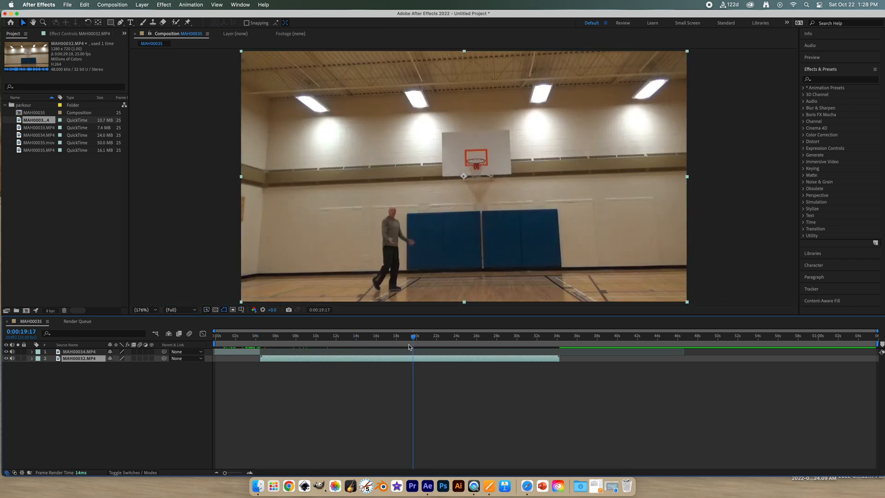
pyautogui.moveTo(262, 359)
pyautogui.mouseDown()
pyautogui.moveTo(416, 360)
pyautogui.moveTo(279, 359)
pyautogui.moveTo(264, 343)
pyautogui.moveTo(290, 360)
pyautogui.moveTo(246, 360)
pyautogui.mouseUp()
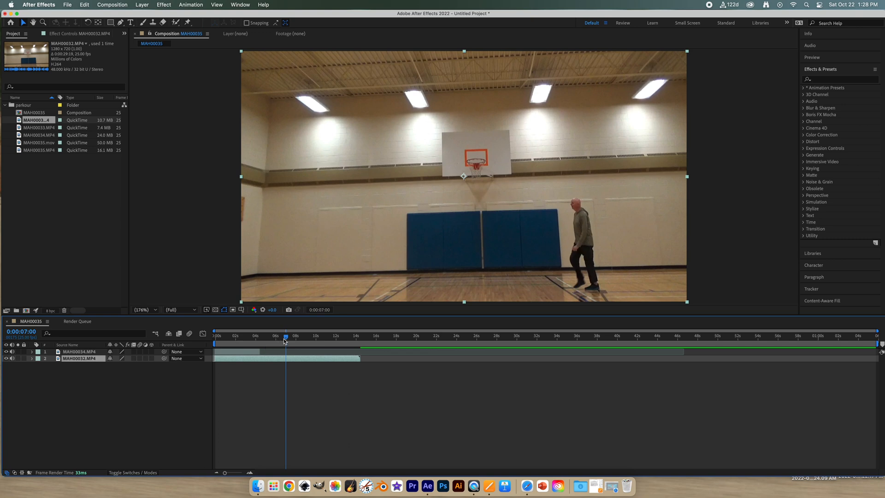
pyautogui.moveTo(286, 336); pyautogui.dragTo(265, 338)
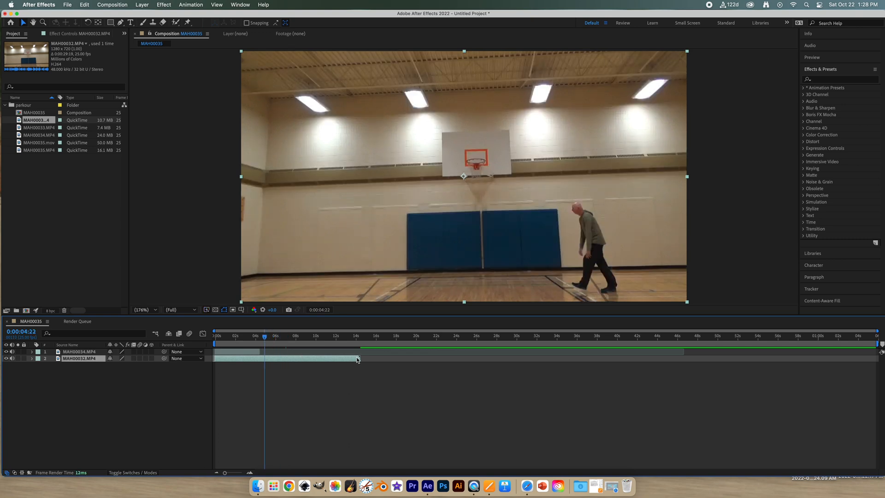
pyautogui.moveTo(360, 358); pyautogui.dragTo(237, 339)
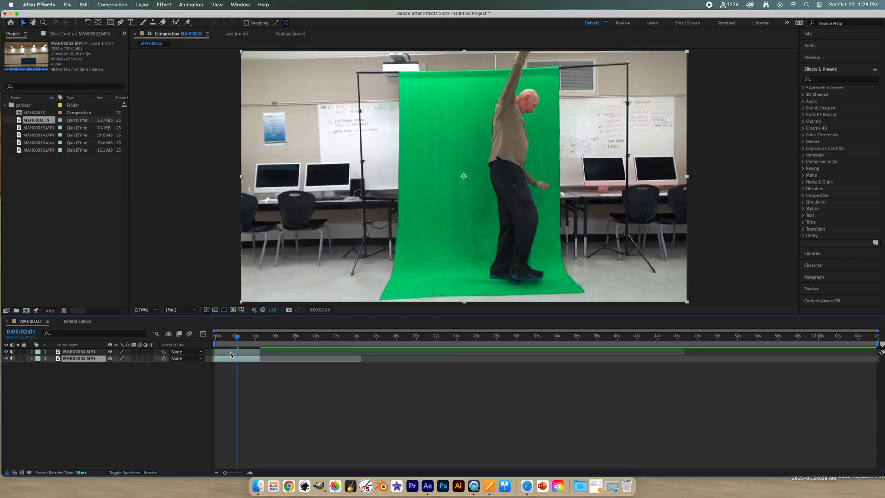
# Step: Mask the MAH00034.MP4 layer at 0:00:01:00 with a closed Pen tool path just inside the green screen's edges, surrounding the person
pyautogui.click(231, 353)
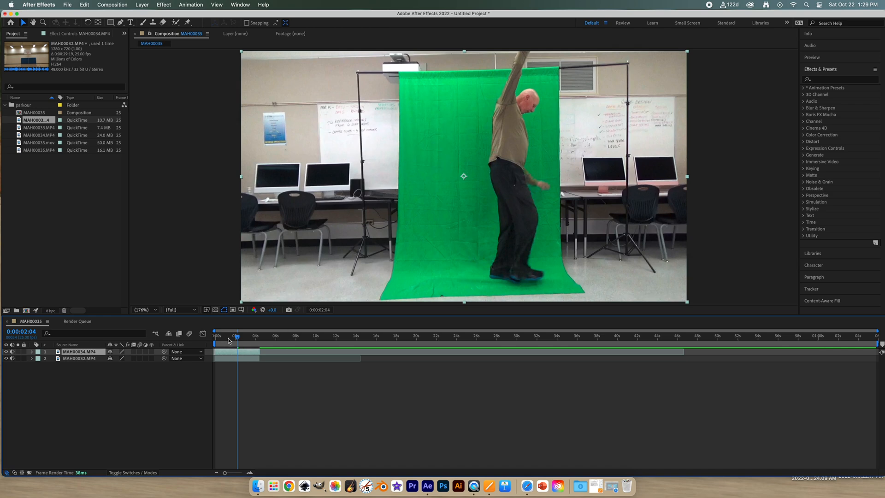
pyautogui.moveTo(238, 340); pyautogui.dragTo(226, 341)
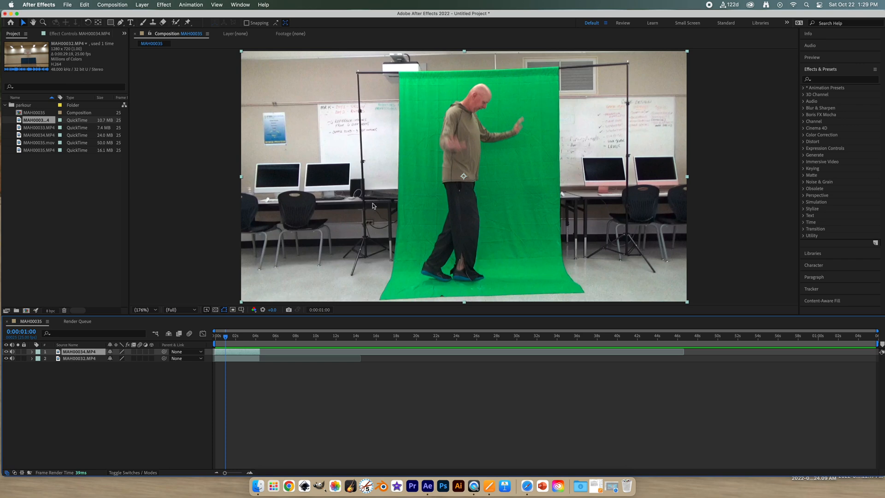
pyautogui.click(120, 24)
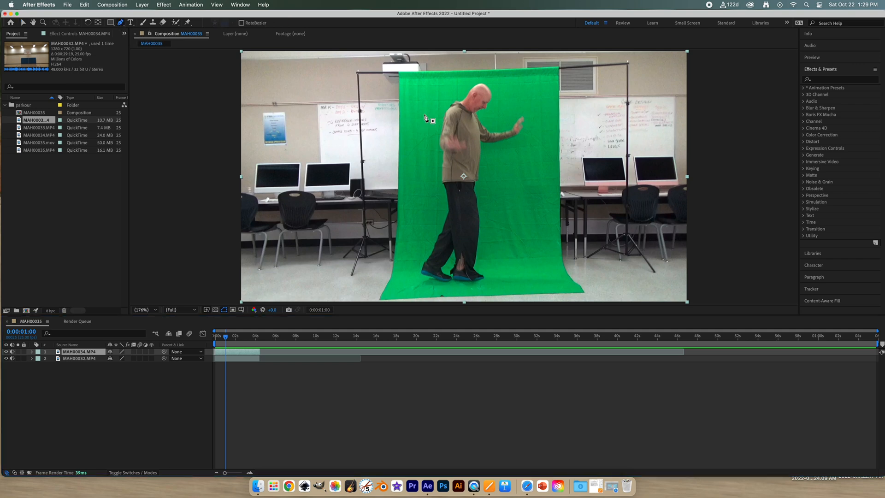
pyautogui.click(403, 78)
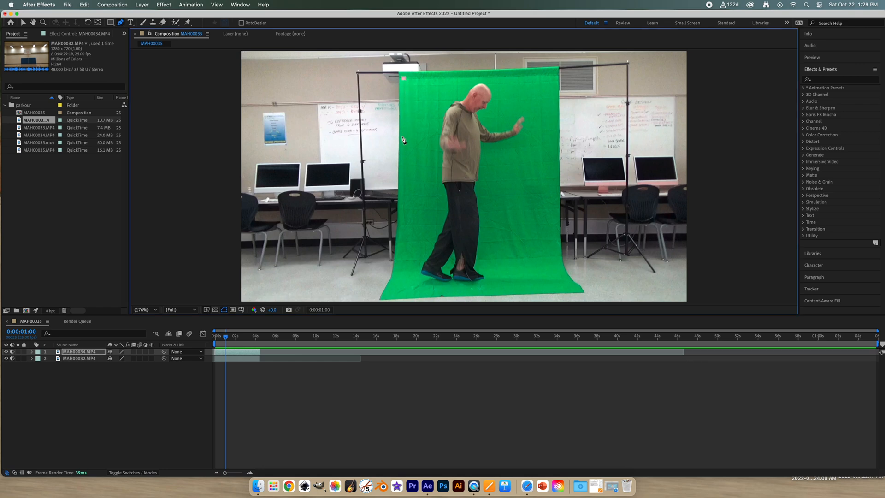
pyautogui.click(402, 137)
pyautogui.click(401, 194)
pyautogui.click(400, 229)
pyautogui.click(398, 256)
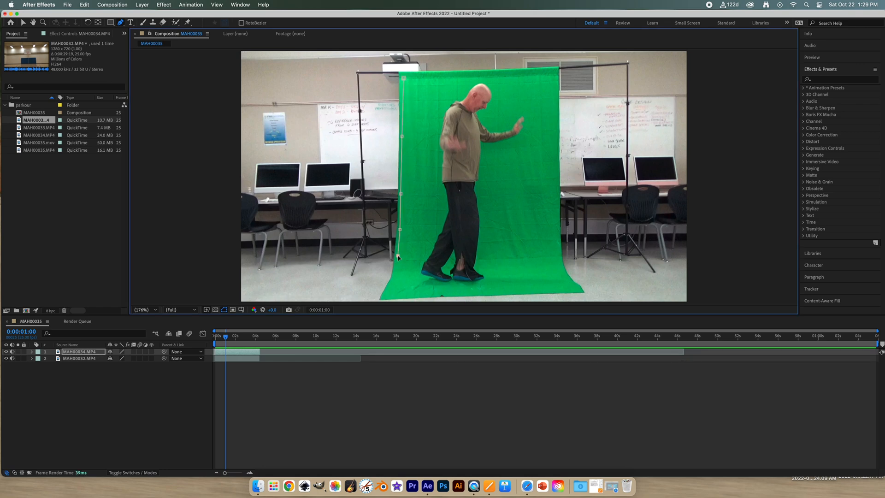
pyautogui.click(393, 283)
pyautogui.click(390, 294)
pyautogui.click(417, 293)
pyautogui.click(456, 294)
pyautogui.click(487, 290)
pyautogui.click(523, 290)
pyautogui.click(570, 288)
pyautogui.click(562, 270)
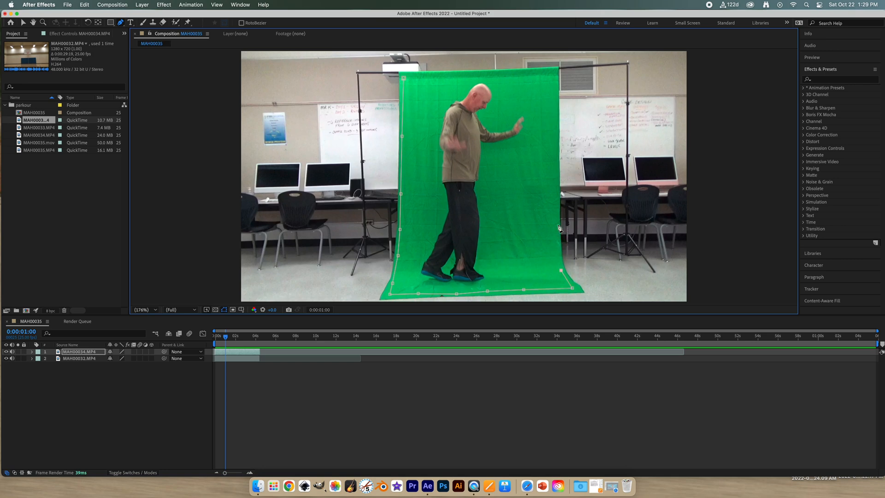
pyautogui.click(555, 160)
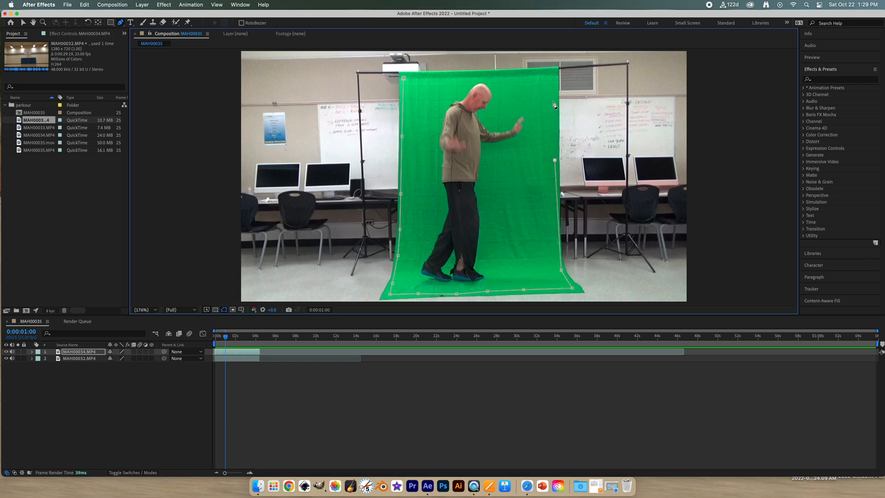
pyautogui.click(554, 72)
pyautogui.click(503, 74)
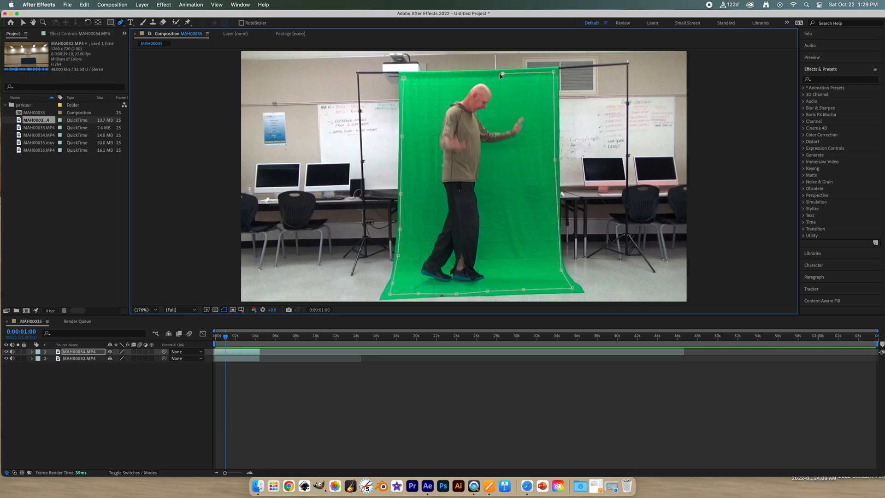
pyautogui.click(437, 74)
pyautogui.click(404, 79)
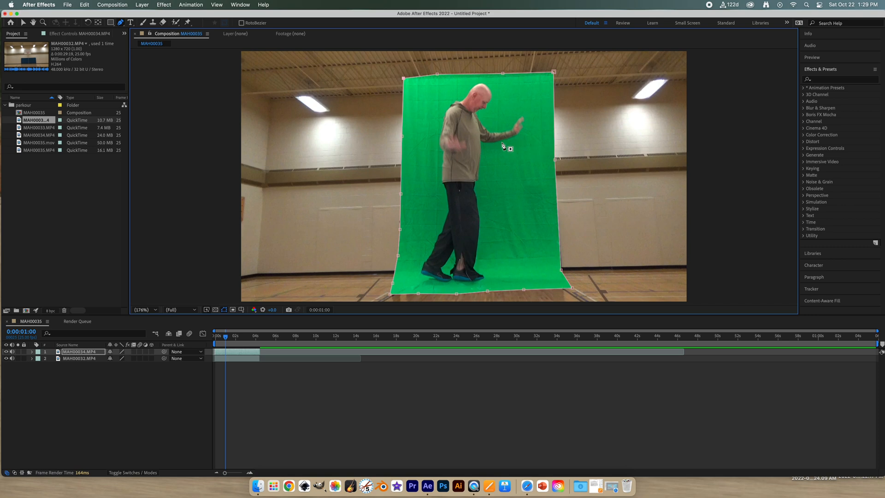
pyautogui.click(23, 23)
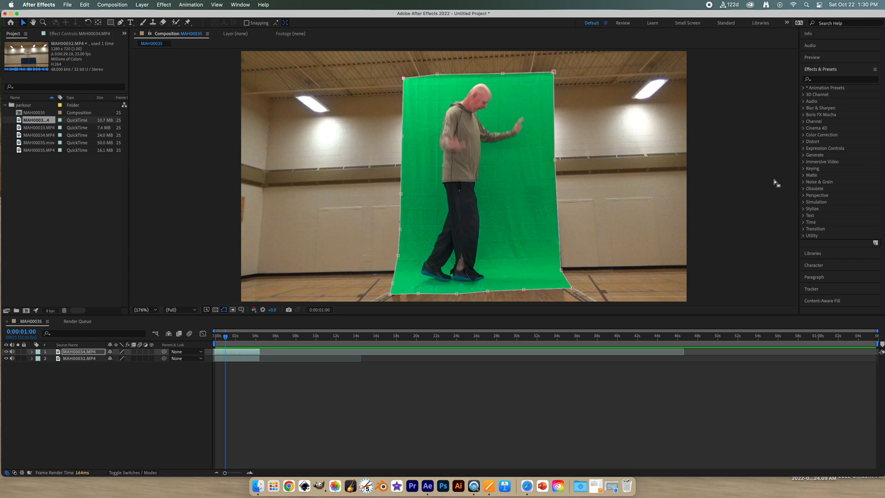
# Step: Apply the Keylight (1.2) keying effect to the MAH00034.MP4 layer and widen the area showing its controls
pyautogui.click(804, 169)
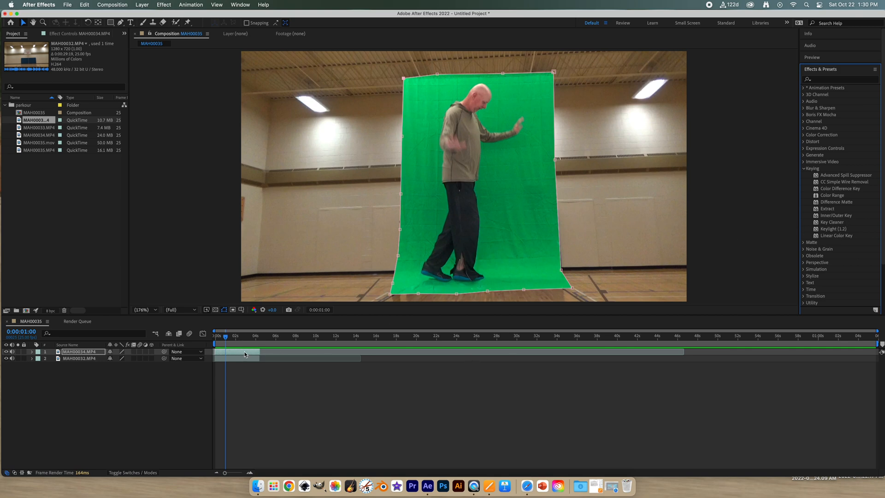
pyautogui.doubleClick(829, 229)
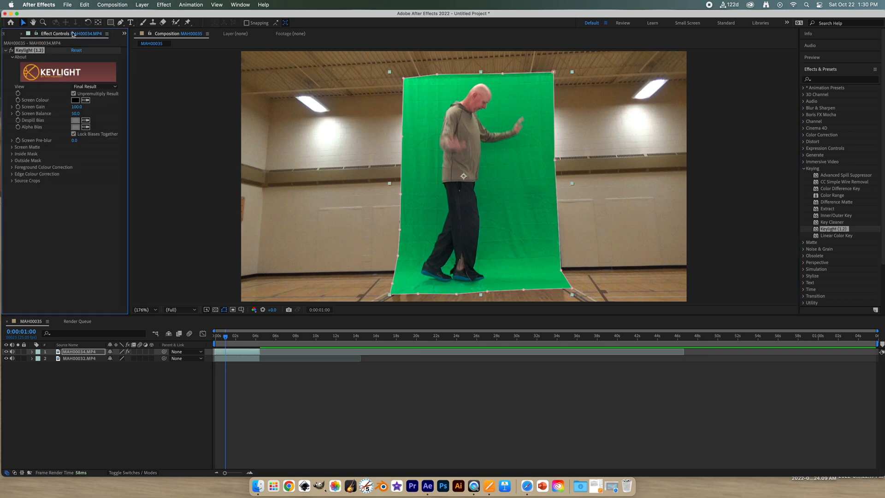
pyautogui.click(5, 37)
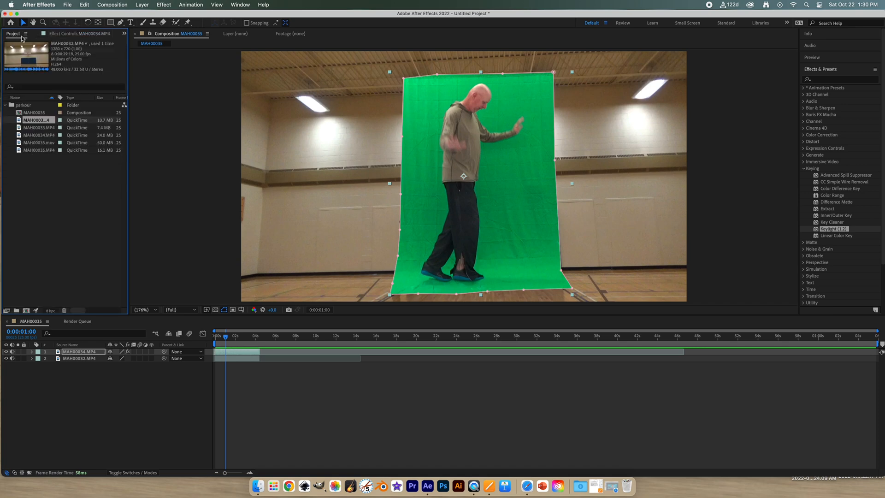
pyautogui.click(67, 37)
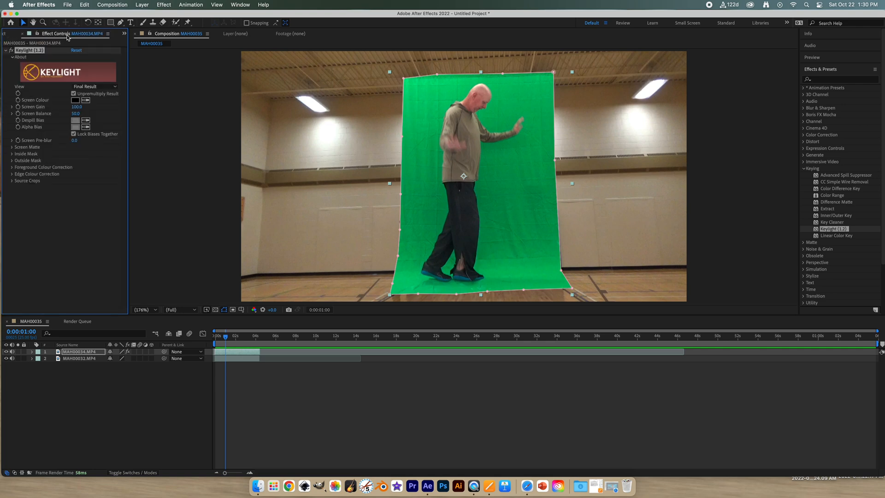
pyautogui.click(9, 35)
pyautogui.click(59, 35)
pyautogui.moveTo(129, 94); pyautogui.dragTo(237, 102)
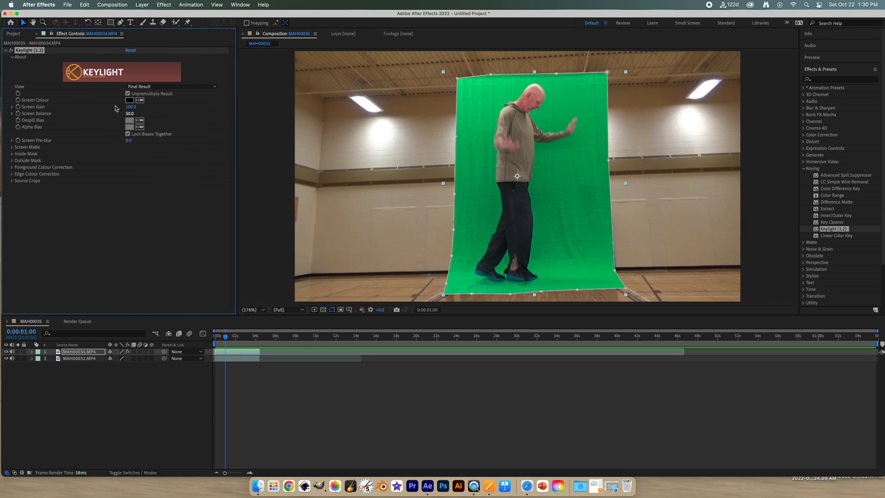
# Step: Sample the green backdrop beside the person as Keylight's Screen Colour
pyautogui.click(13, 34)
pyautogui.click(42, 35)
pyautogui.click(139, 100)
pyautogui.click(561, 165)
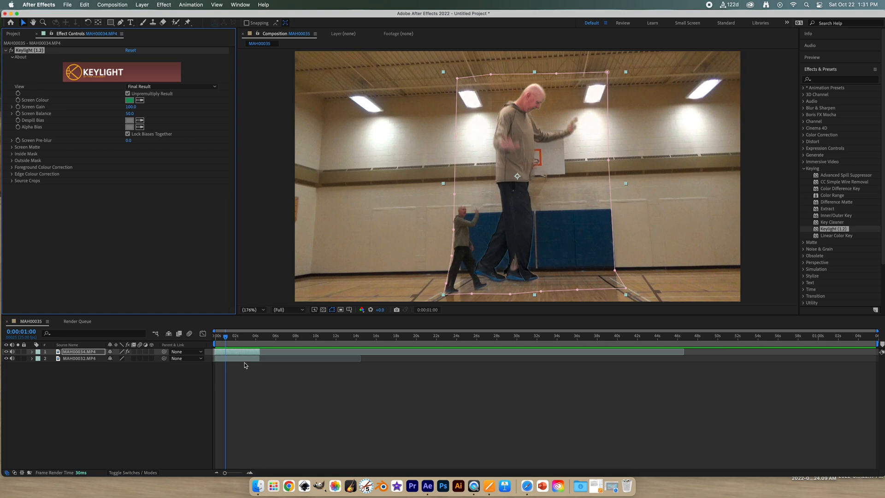
# Step: Shift the gym layer past the green-screen clip's end, and display Keylight's Screen Matte at 0:00:01:05
pyautogui.moveTo(241, 358); pyautogui.dragTo(295, 362)
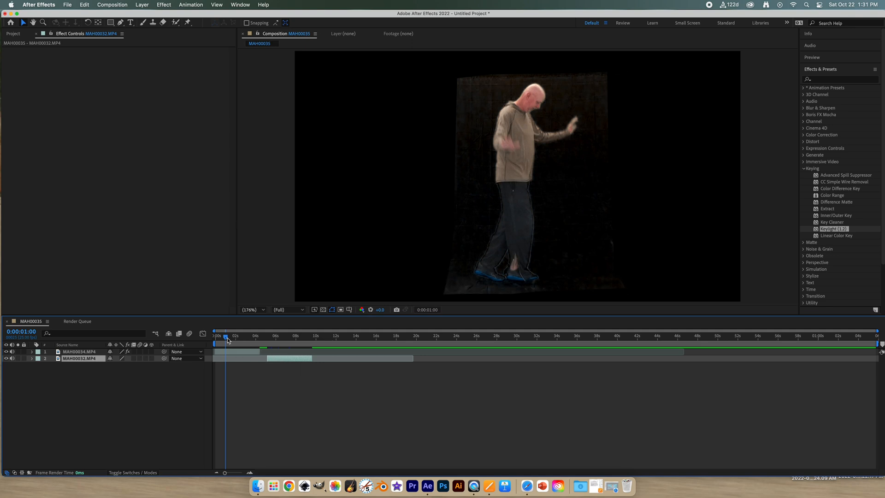
pyautogui.moveTo(225, 340); pyautogui.dragTo(228, 339)
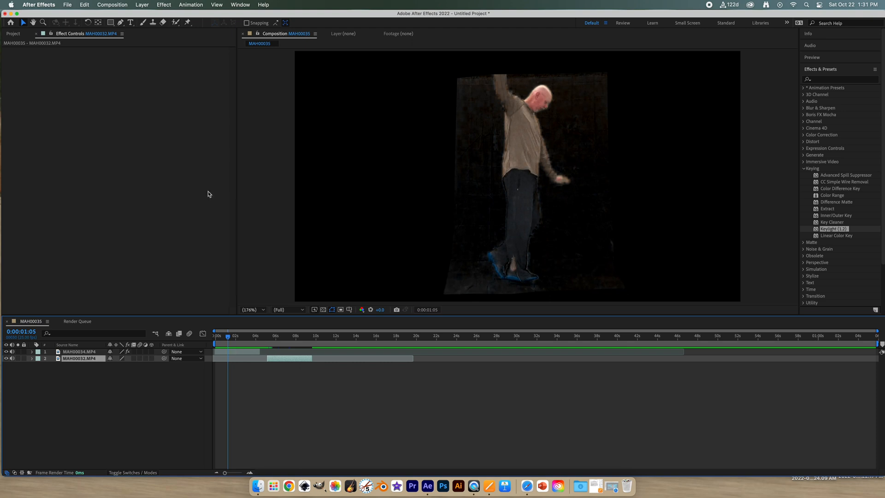
pyautogui.click(238, 350)
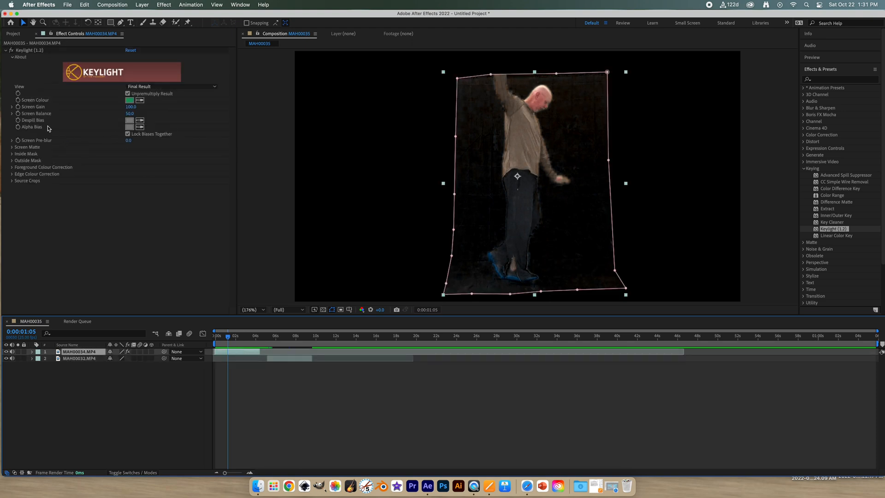
pyautogui.click(214, 87)
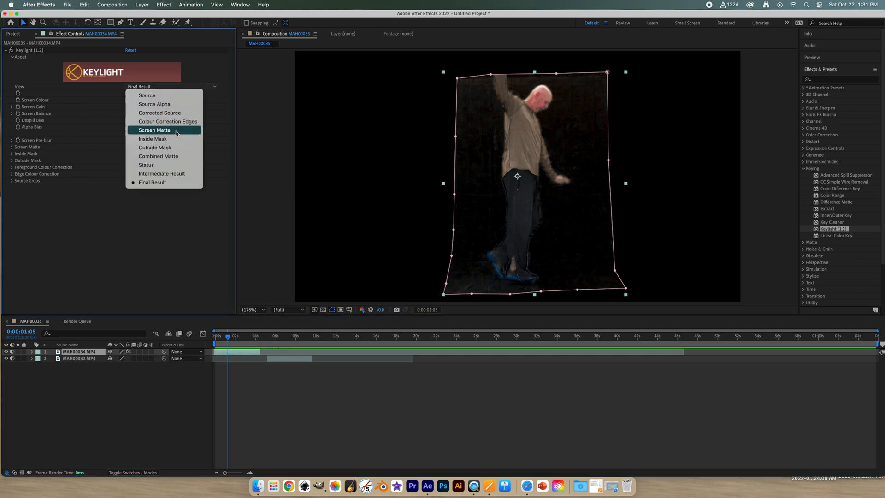
pyautogui.click(175, 130)
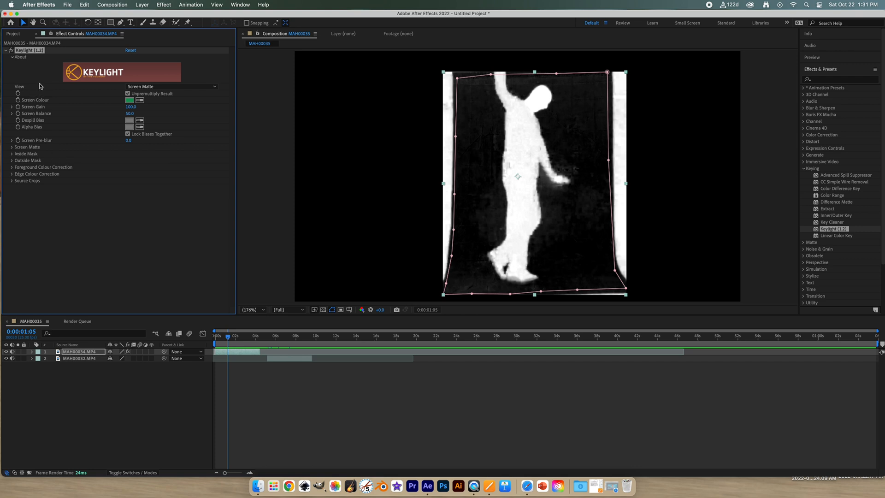
# Step: Set Keylight's Clip Black to 38 and Clip White to 74, and return its view to Final Result
pyautogui.click(12, 147)
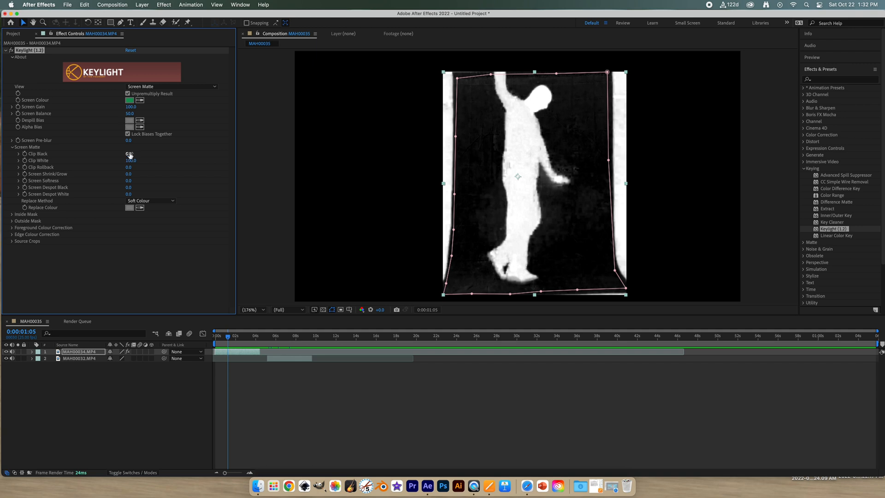
pyautogui.moveTo(128, 153)
pyautogui.mouseDown()
pyautogui.moveTo(146, 153)
pyautogui.moveTo(137, 153)
pyautogui.mouseUp()
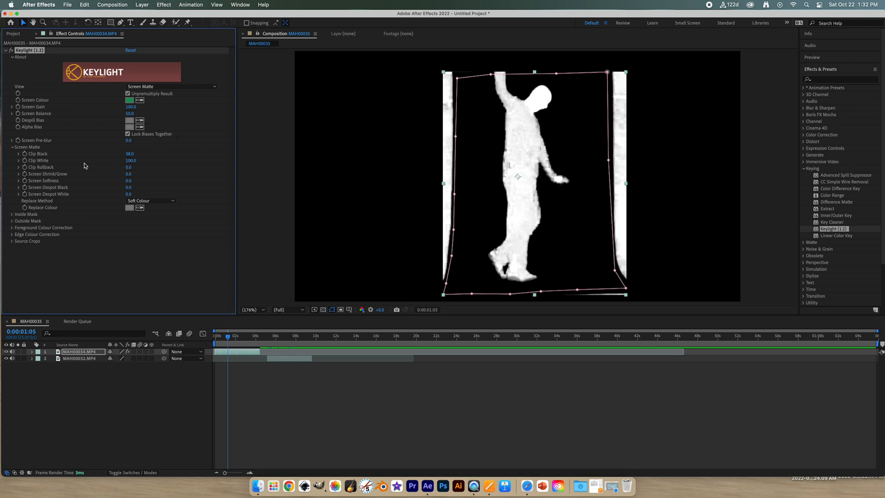
pyautogui.moveTo(131, 161); pyautogui.dragTo(120, 162)
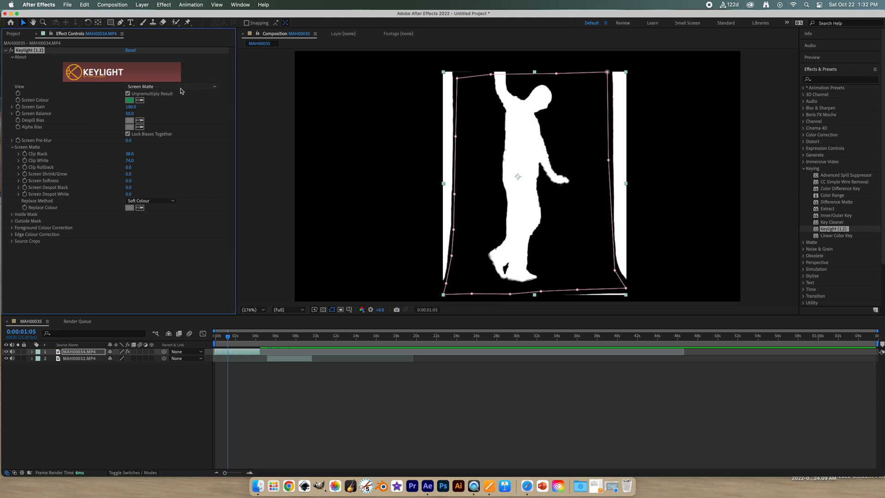
pyautogui.click(215, 90)
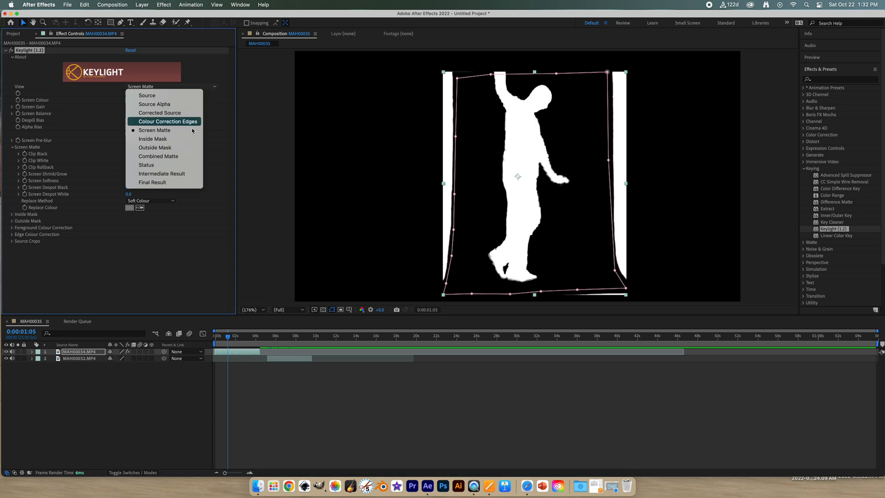
pyautogui.click(179, 182)
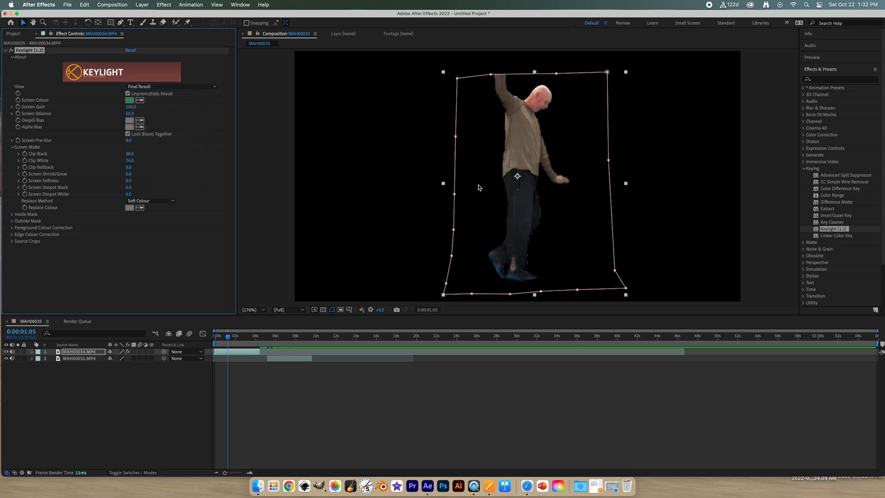
# Step: Examine the keyed person's edges up close against the black background
pyautogui.click(263, 311)
pyautogui.click(253, 389)
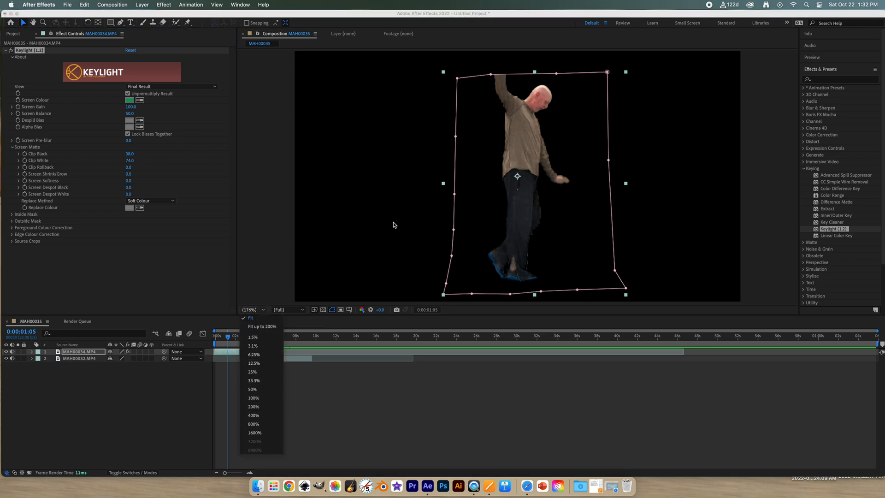
pyautogui.scroll(4, 402, 218)
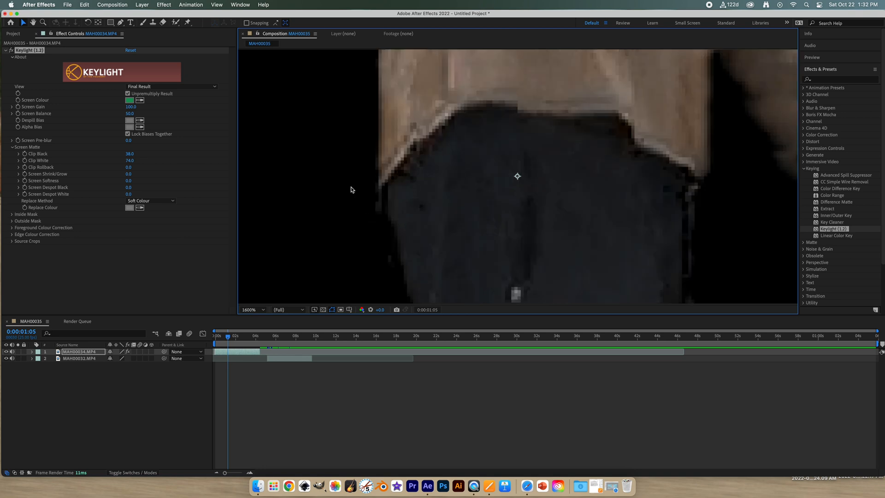
pyautogui.scroll(-4, 351, 189)
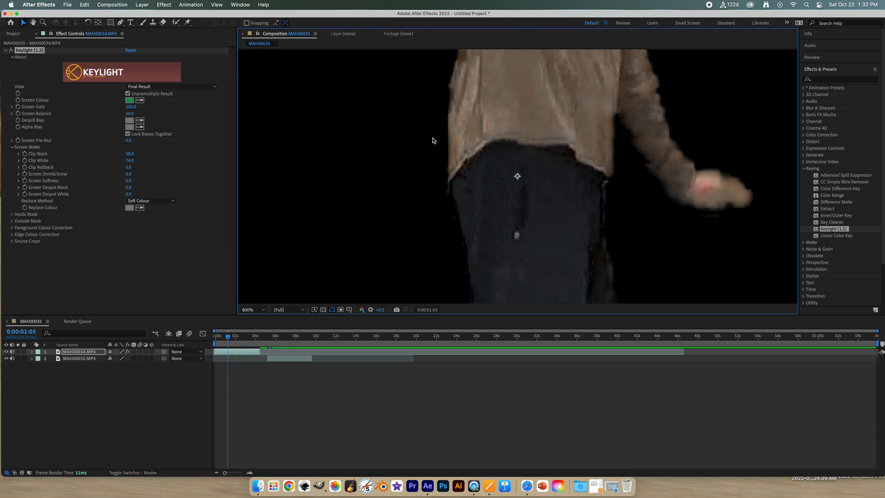
pyautogui.scroll(-3, 432, 171)
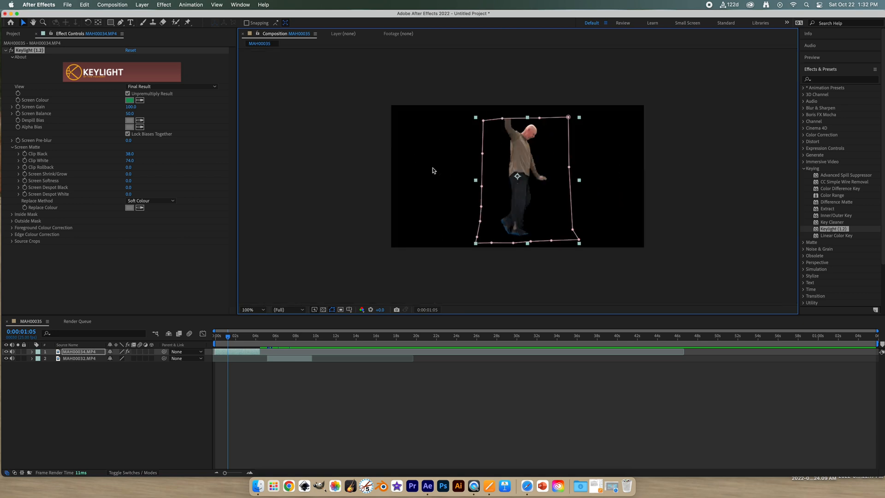
pyautogui.scroll(2, 432, 170)
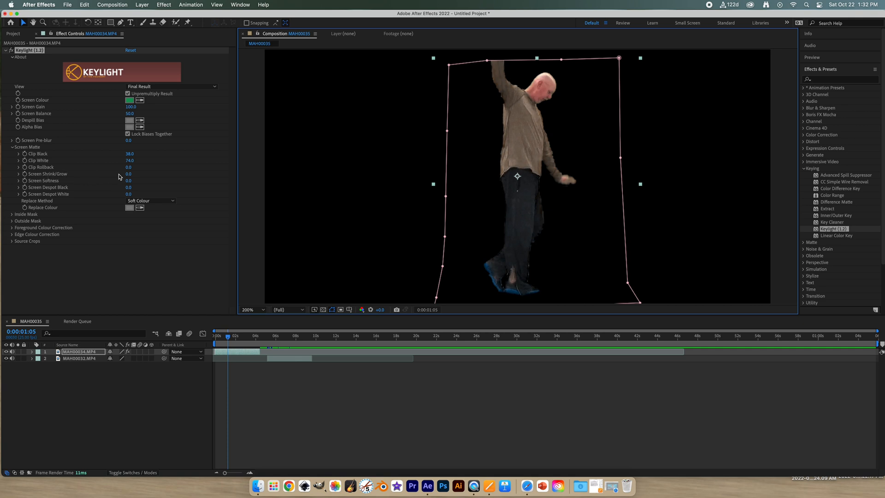
# Step: Try adjusting Keylight's Screen Shrink/Grow and check the edges around the person's legs up close
pyautogui.moveTo(129, 174)
pyautogui.mouseDown()
pyautogui.moveTo(93, 174)
pyautogui.moveTo(154, 174)
pyautogui.moveTo(135, 176)
pyautogui.mouseUp()
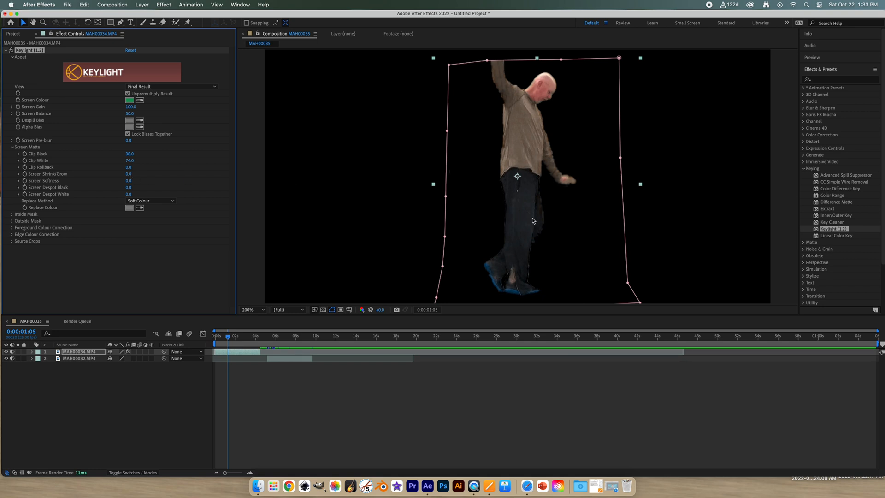
pyautogui.press('.')
pyautogui.press('.')
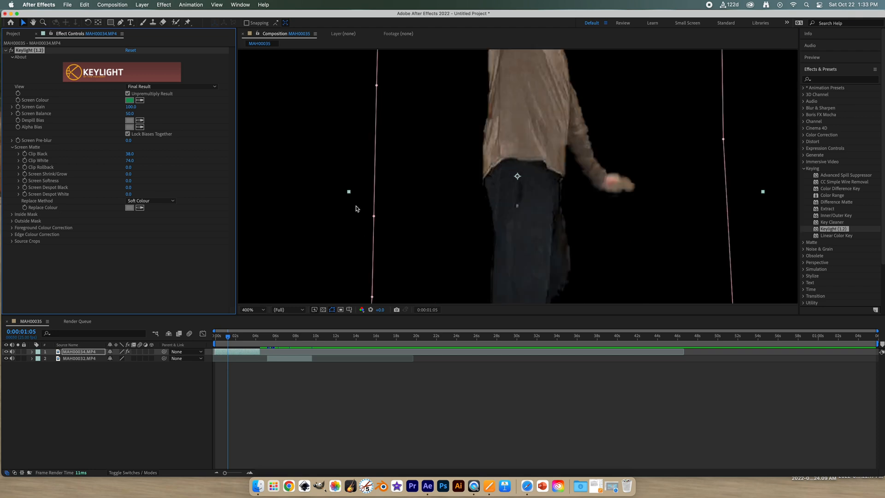
pyautogui.press('/')
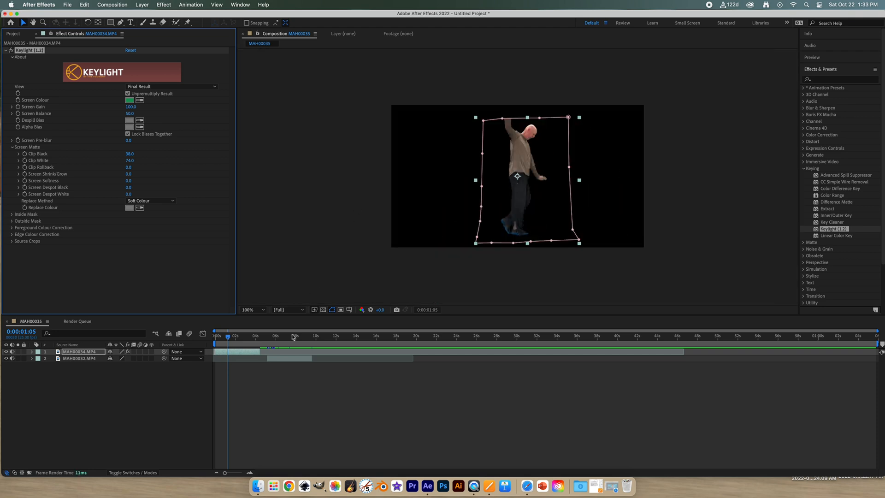
# Step: Move the gym layer MAH00032.MP4 back to the timeline start beneath the keyed clip
pyautogui.click(296, 359)
pyautogui.moveTo(295, 360); pyautogui.dragTo(228, 340)
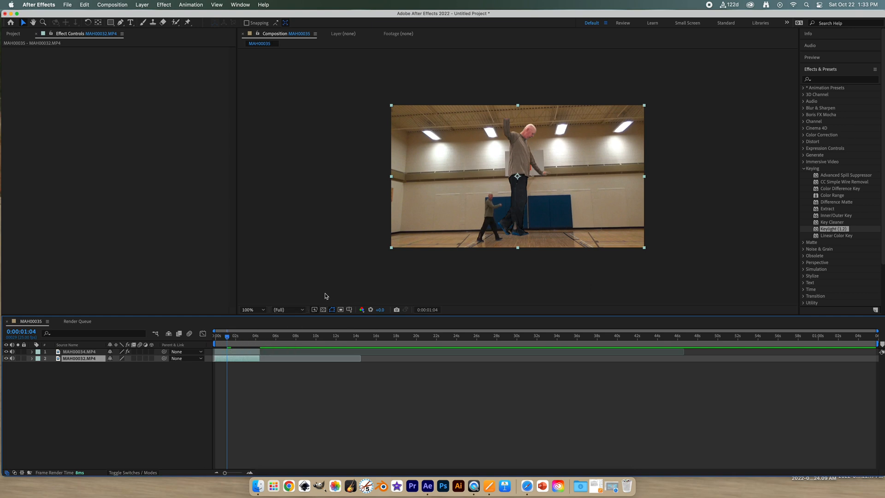
# Step: Scale the MAH00034.MP4 layer to 39% of source, preserving its aspect ratio
pyautogui.click(248, 352)
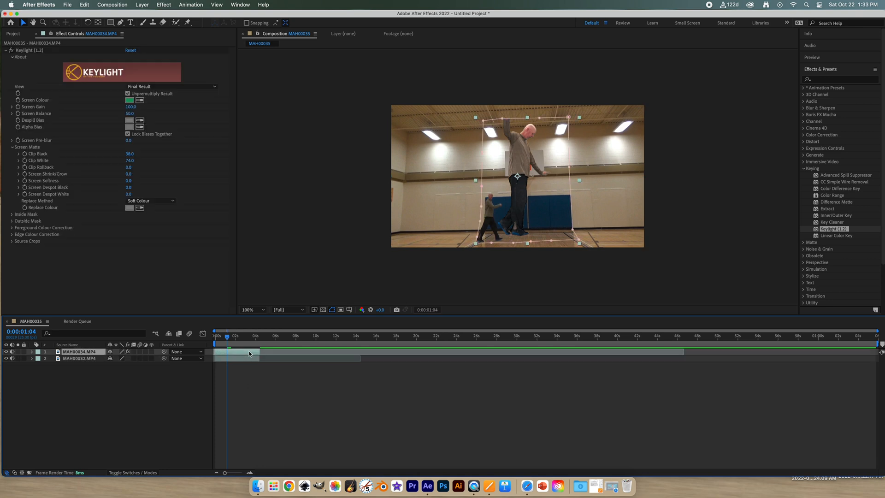
pyautogui.rightClick(249, 354)
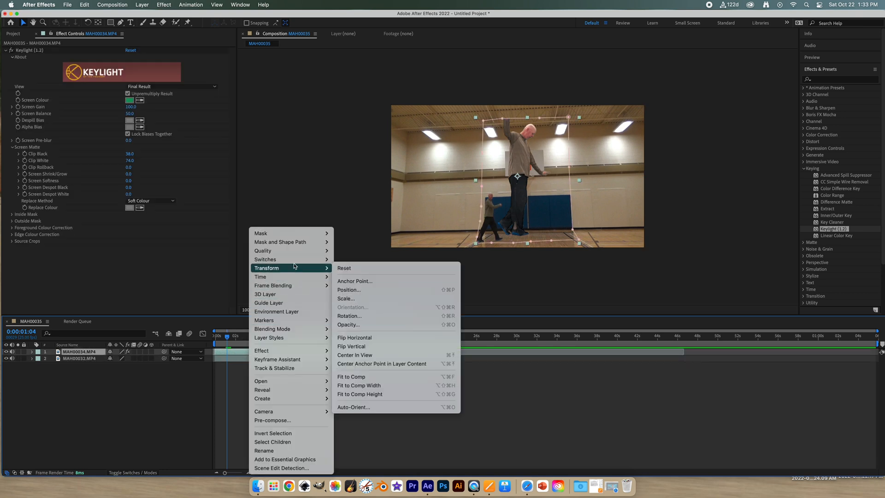
pyautogui.moveTo(292, 271)
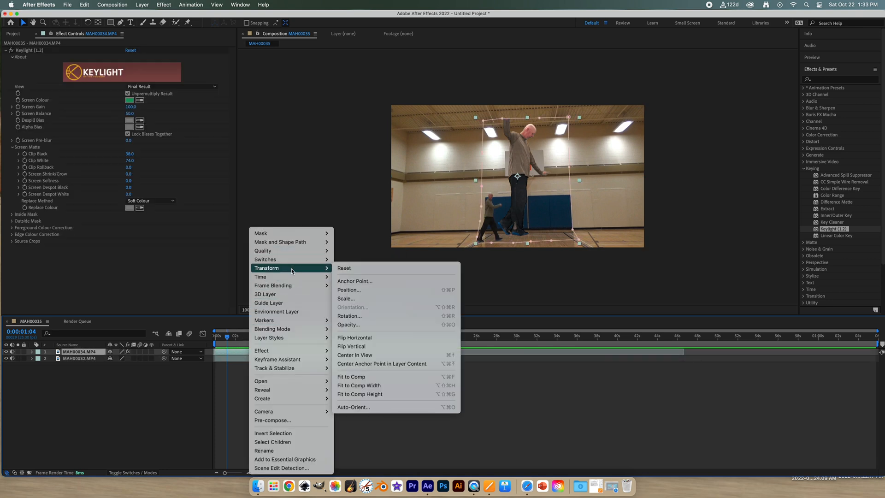
pyautogui.click(355, 299)
pyautogui.moveTo(431, 237); pyautogui.dragTo(443, 281)
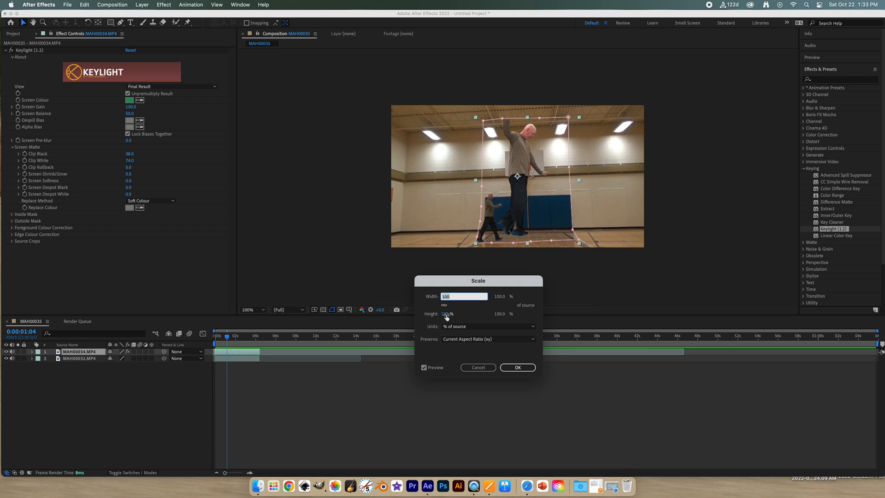
pyautogui.moveTo(447, 317); pyautogui.dragTo(422, 316)
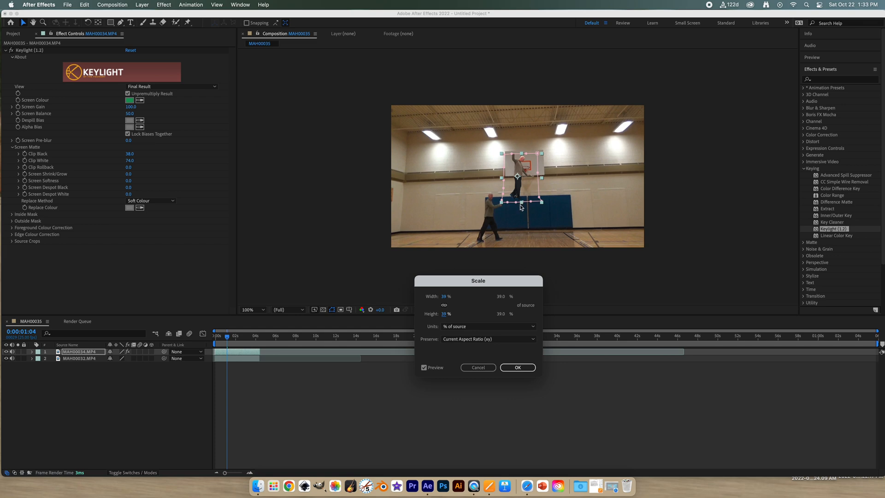
pyautogui.click(518, 367)
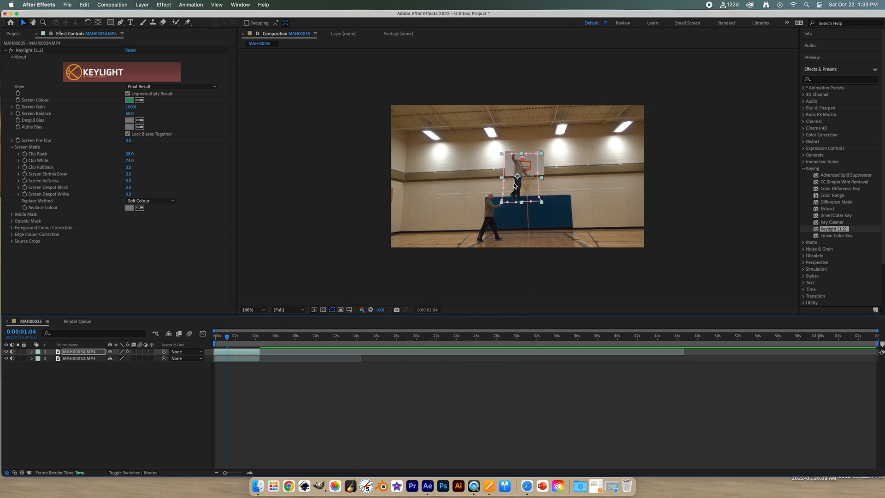
# Step: Position the scaled-down person standing on the basketball backboard's upper edge, and play a preview
pyautogui.moveTo(515, 185); pyautogui.dragTo(515, 226)
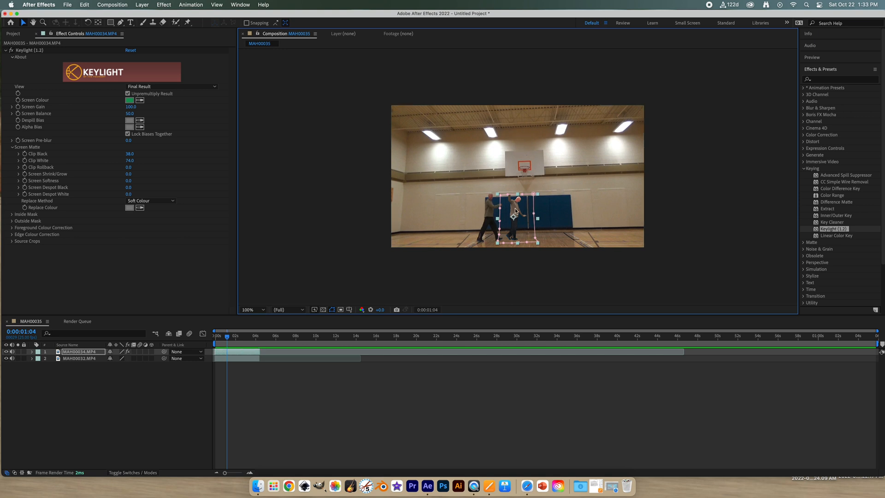
pyautogui.moveTo(517, 198); pyautogui.dragTo(518, 123)
pyautogui.scroll(-3, 587, 196)
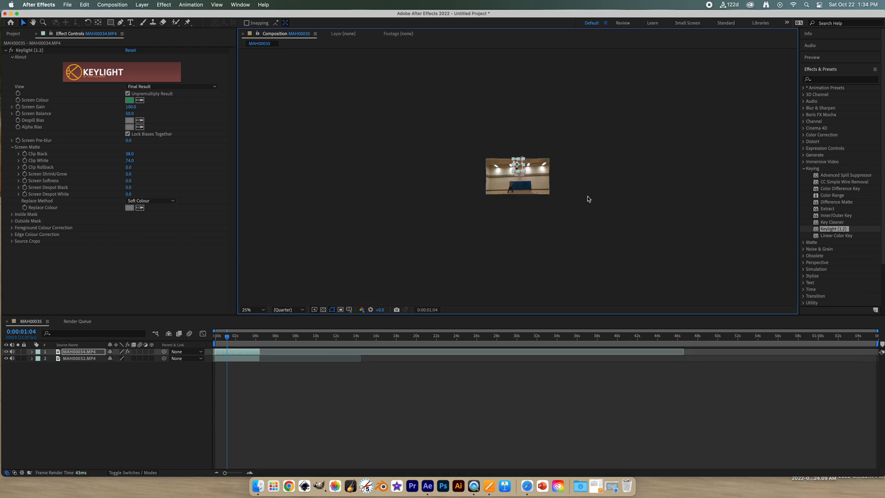
pyautogui.scroll(4, 587, 197)
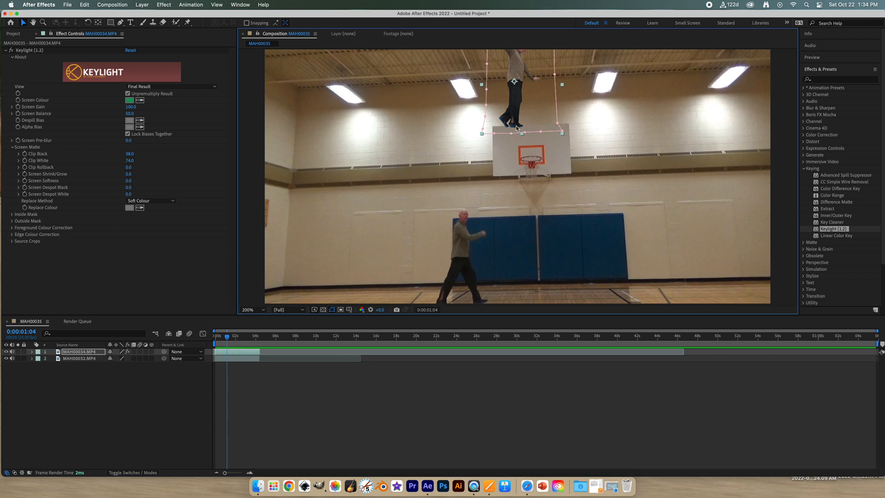
pyautogui.press('space')
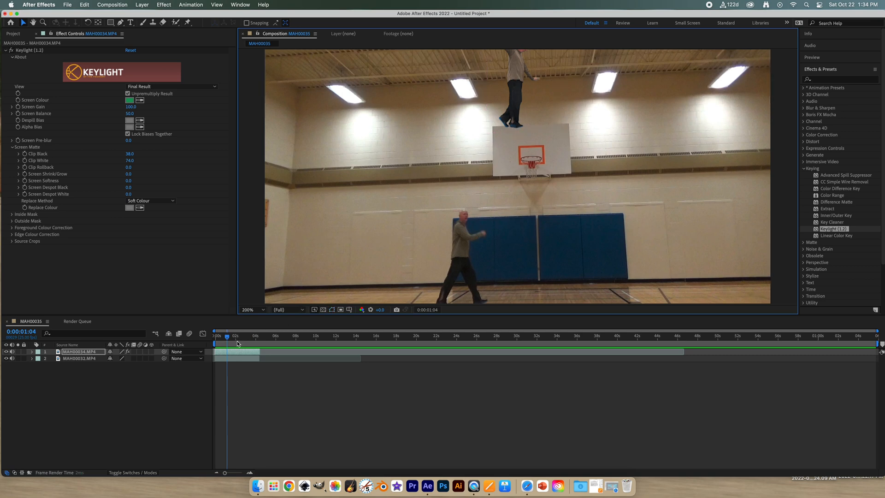
# Step: Stop the preview and nudge the person up slightly on the backboard's upper edge
pyautogui.press('space')
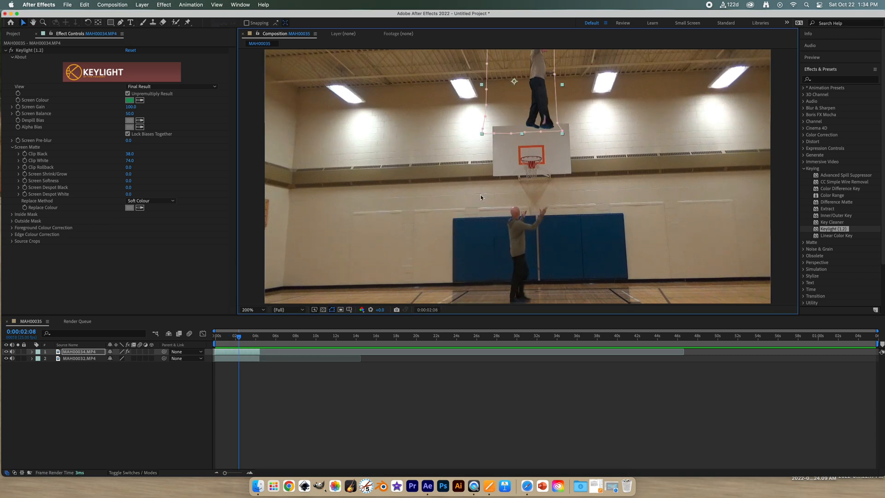
pyautogui.press('Up')
pyautogui.press('Up')
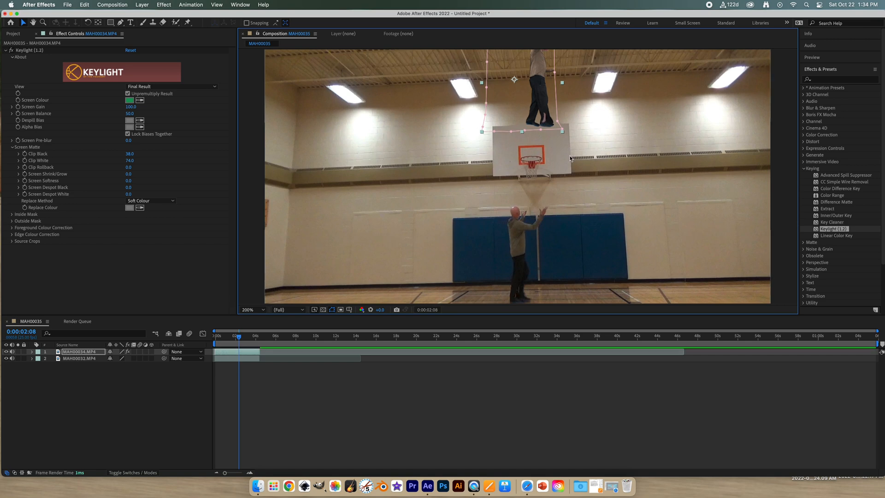
pyautogui.scroll(1, 570, 159)
pyautogui.scroll(-3, 570, 158)
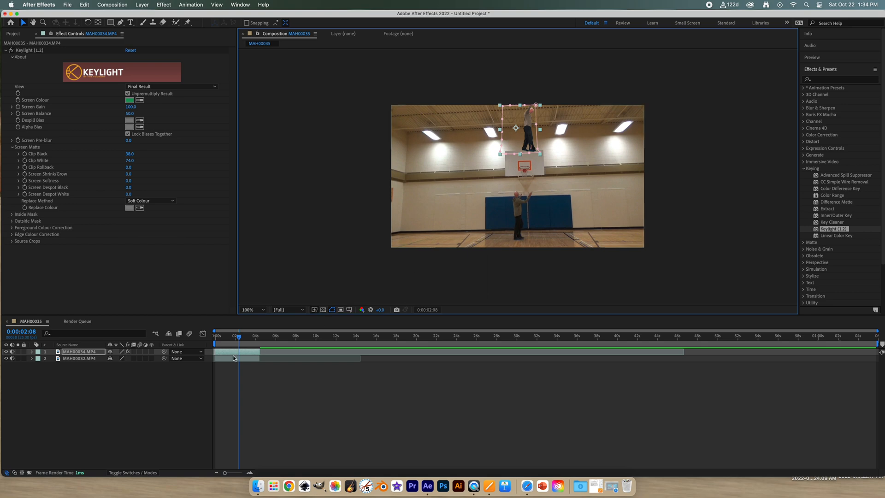
# Step: Scale the MAH00034.MP4 layer to 35% of source, preserving its current aspect ratio
pyautogui.rightClick(246, 351)
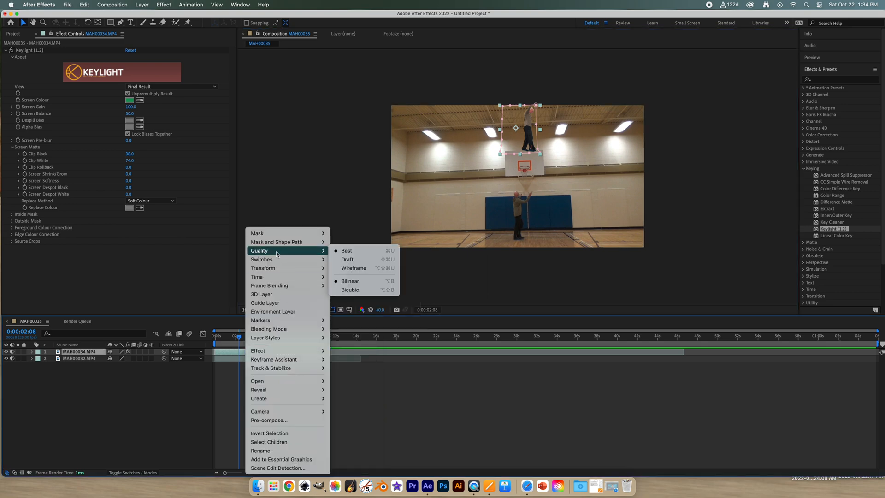
pyautogui.moveTo(277, 272)
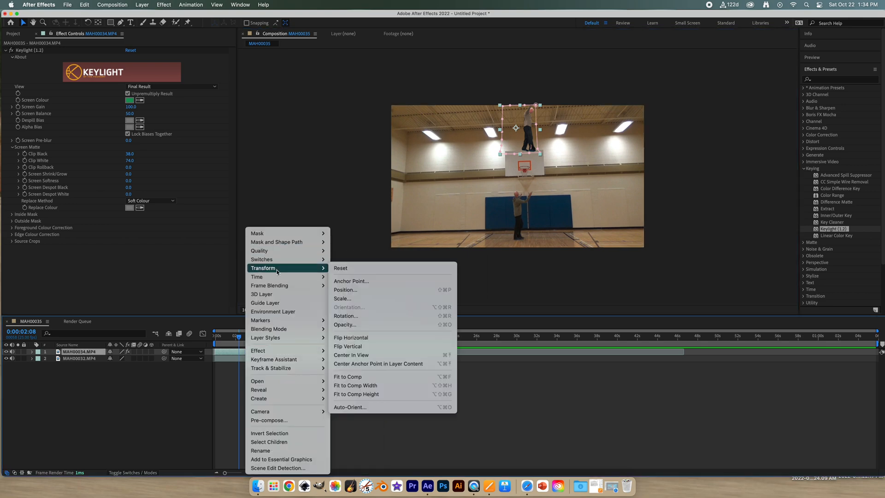
pyautogui.click(359, 299)
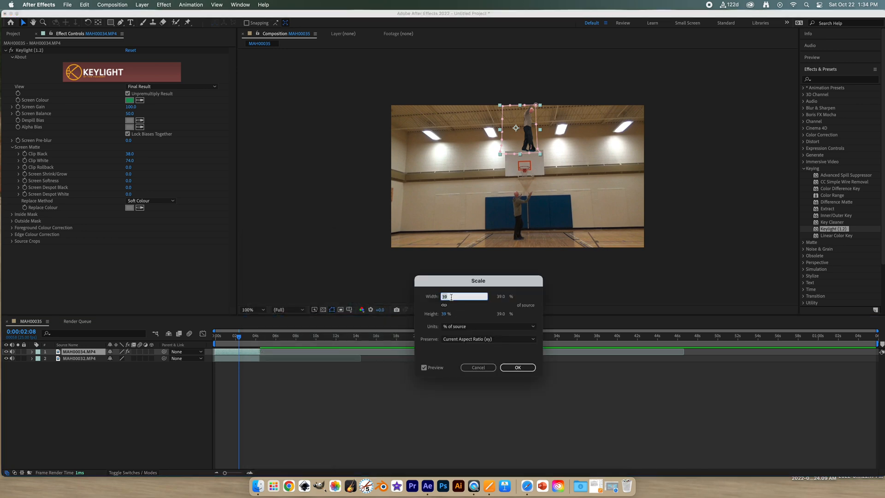
pyautogui.write('35')
pyautogui.press('Return')
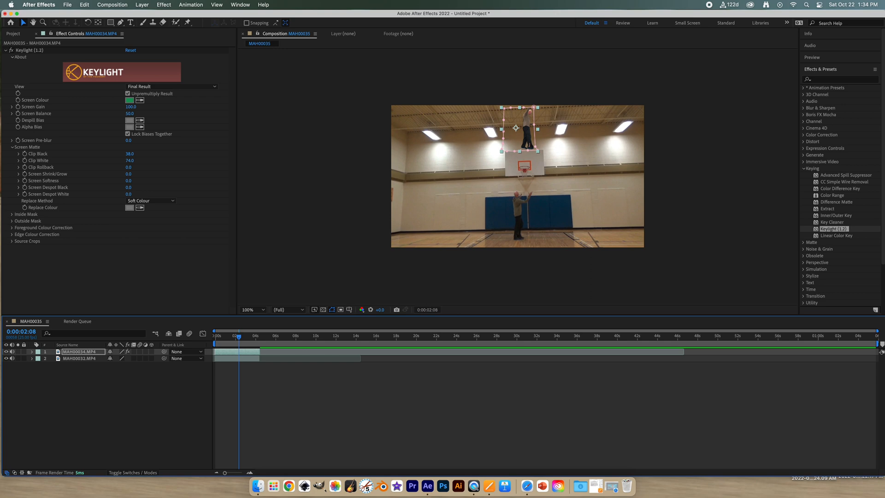
# Step: Move the rescaled person slightly down so the feet rest on the backboard's upper edge
pyautogui.scroll(4, 507, 182)
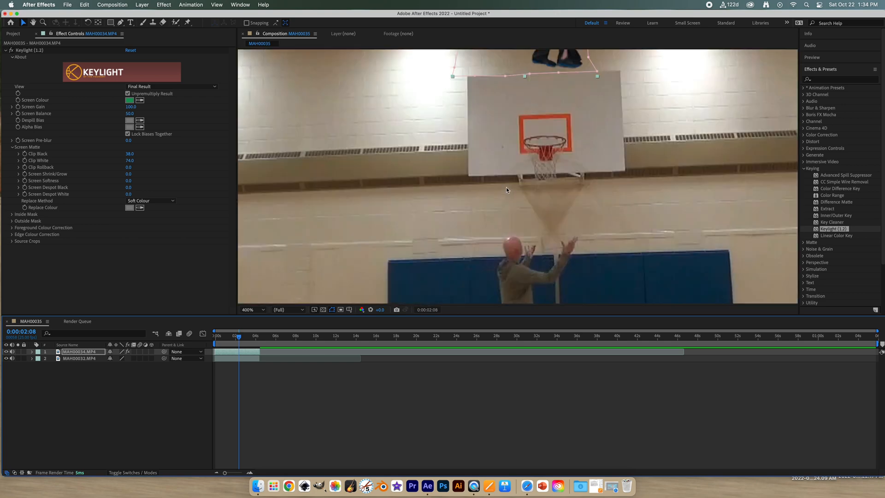
pyautogui.moveTo(562, 62); pyautogui.dragTo(557, 68)
pyautogui.scroll(-4, 410, 173)
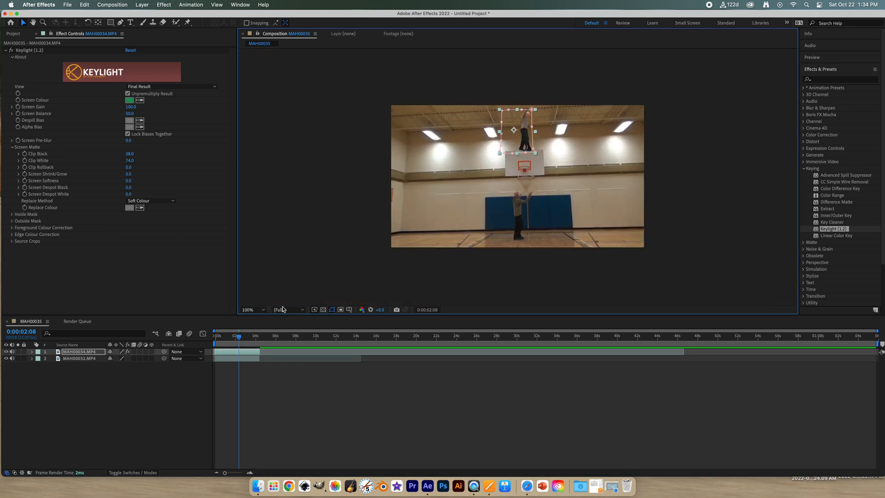
# Step: Preview the composite from the timeline start and scrub around the two-second mark to check the person's size and placement
pyautogui.click(230, 369)
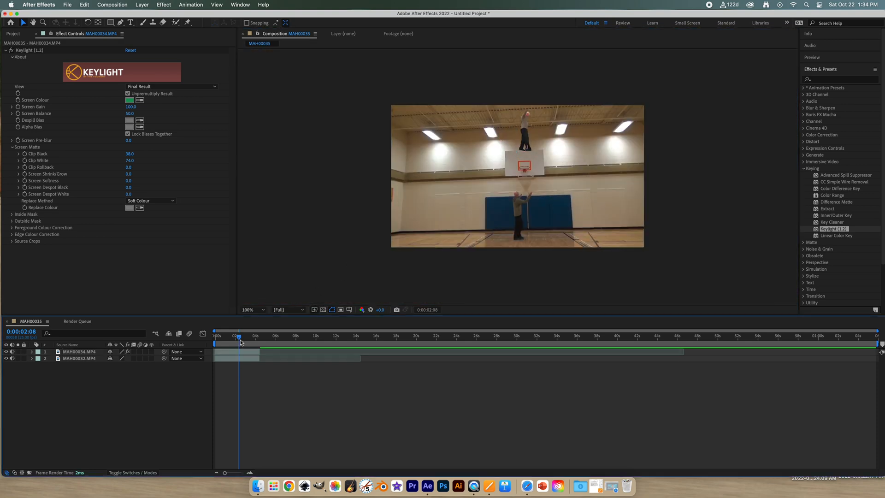
pyautogui.moveTo(238, 339); pyautogui.dragTo(216, 339)
pyautogui.press('space')
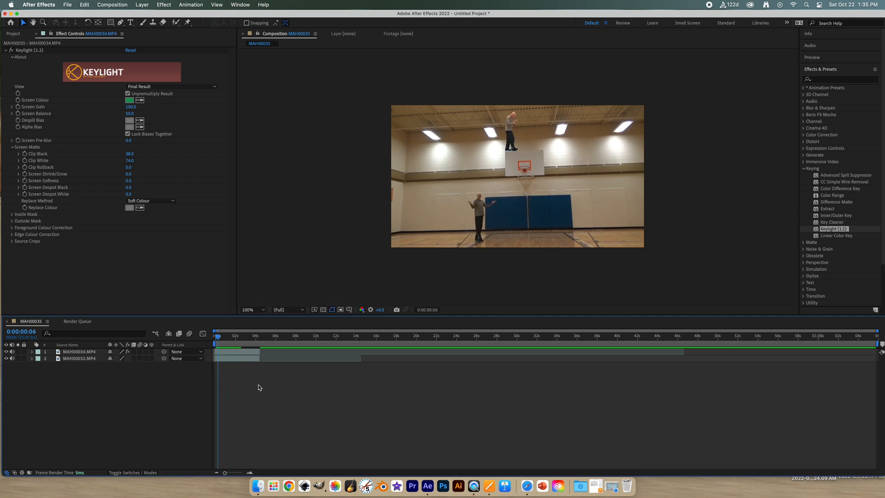
pyautogui.click(245, 351)
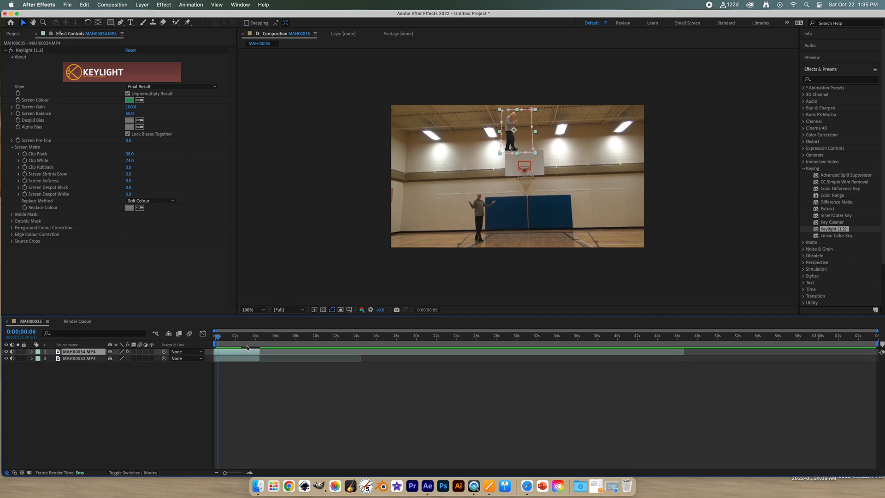
pyautogui.moveTo(245, 336)
pyautogui.mouseDown()
pyautogui.moveTo(259, 339)
pyautogui.moveTo(237, 337)
pyautogui.mouseUp()
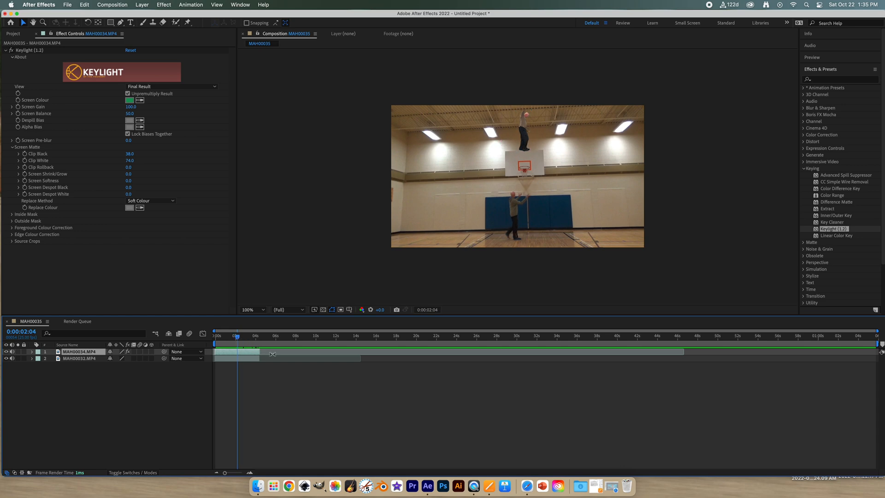
pyautogui.press('space')
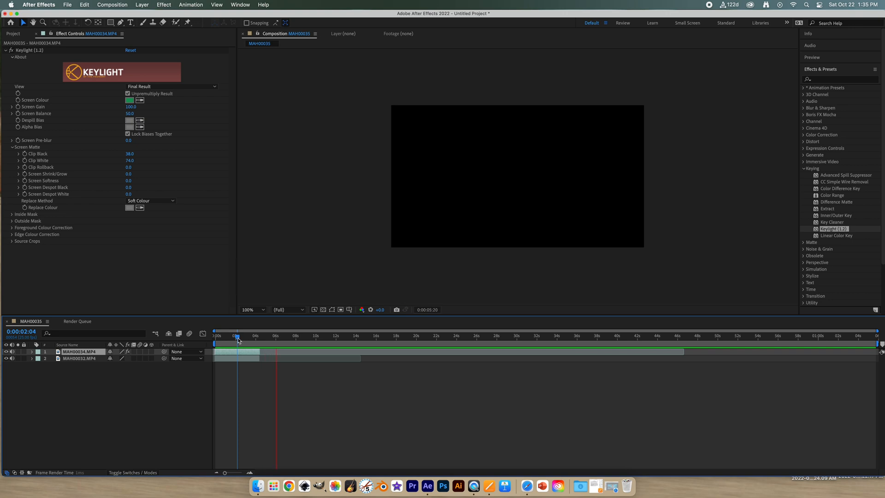
pyautogui.moveTo(238, 340); pyautogui.dragTo(217, 338)
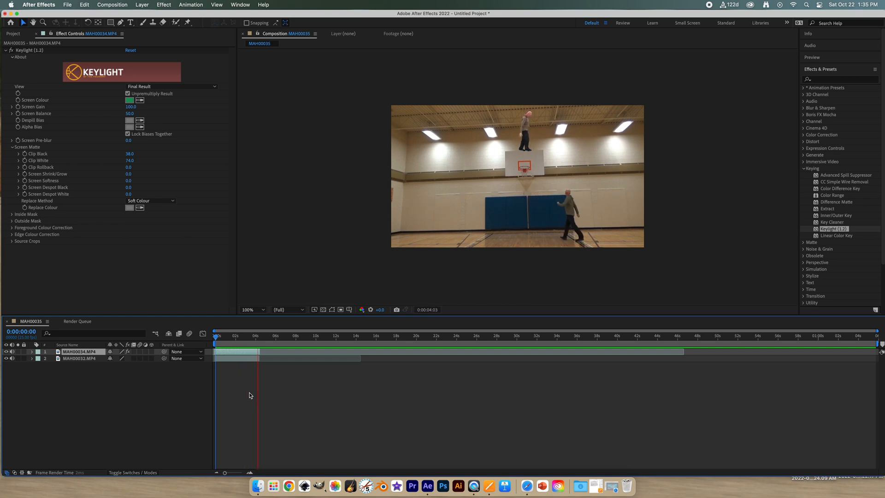
pyautogui.press('space')
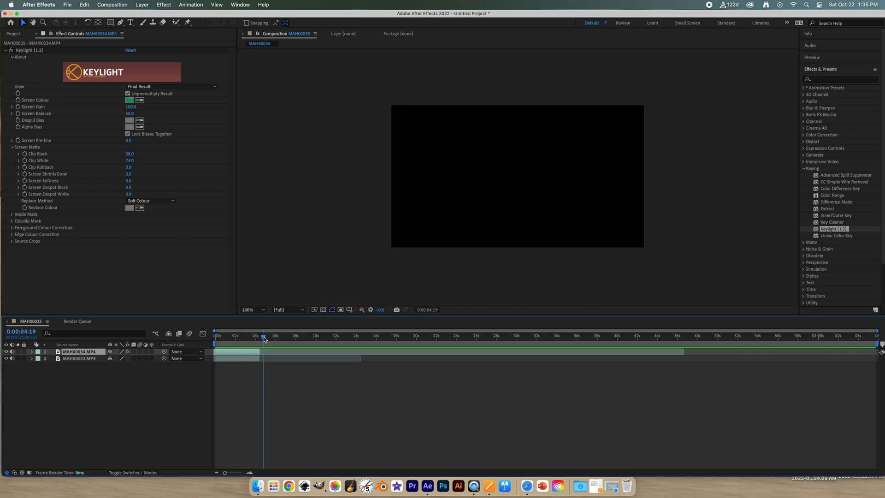
pyautogui.moveTo(264, 336); pyautogui.dragTo(238, 341)
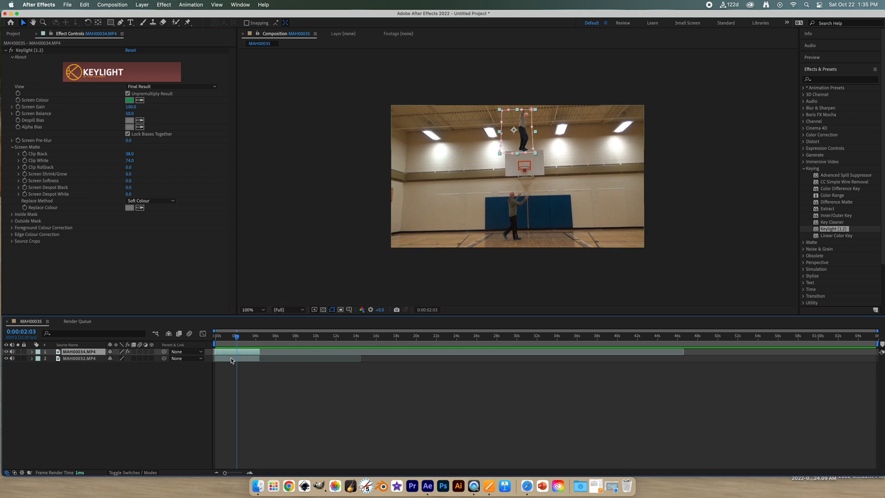
# Step: Apply the Curves effect to MAH00034.MP4, lower its RGB curve slightly in the highlights, and scrub the opening seconds
pyautogui.click(232, 359)
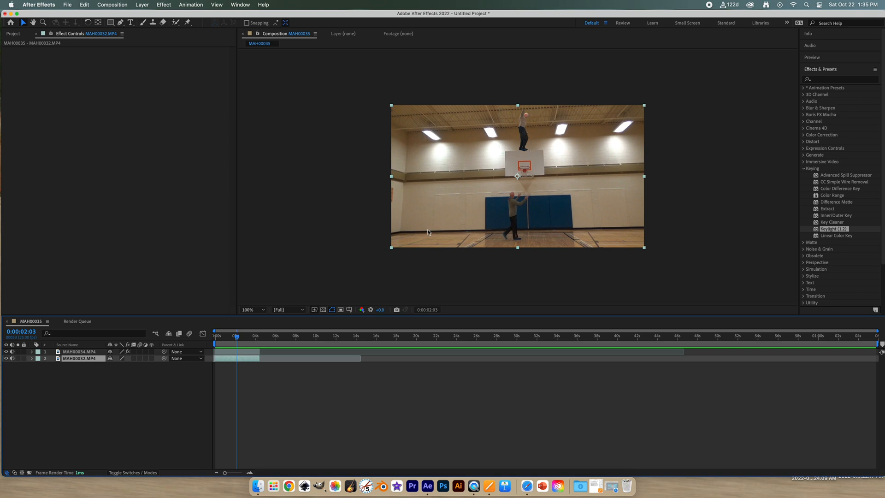
pyautogui.click(247, 353)
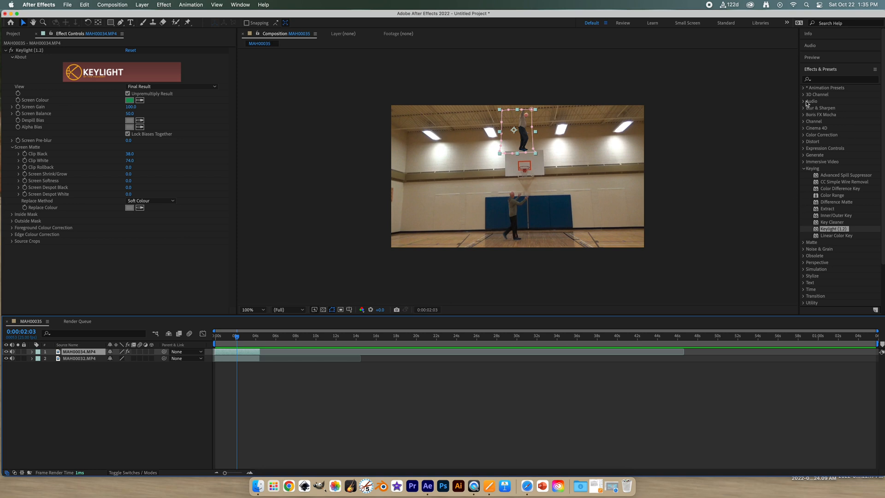
pyautogui.click(805, 136)
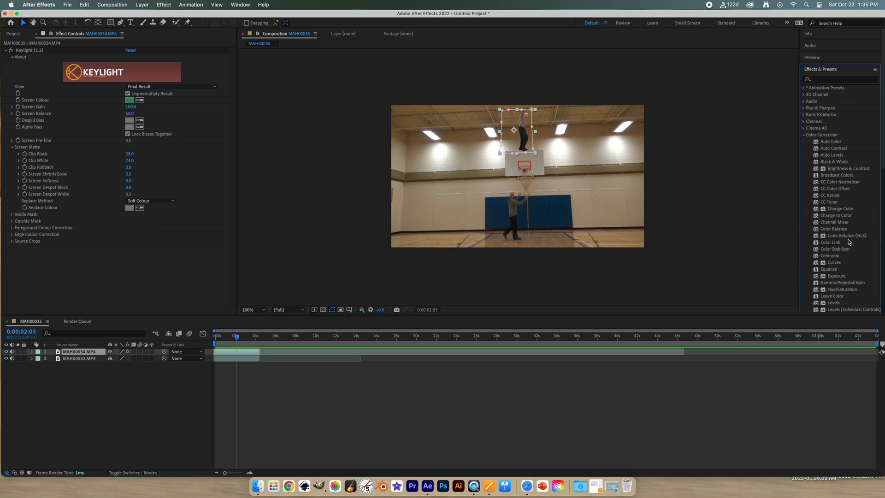
pyautogui.doubleClick(834, 263)
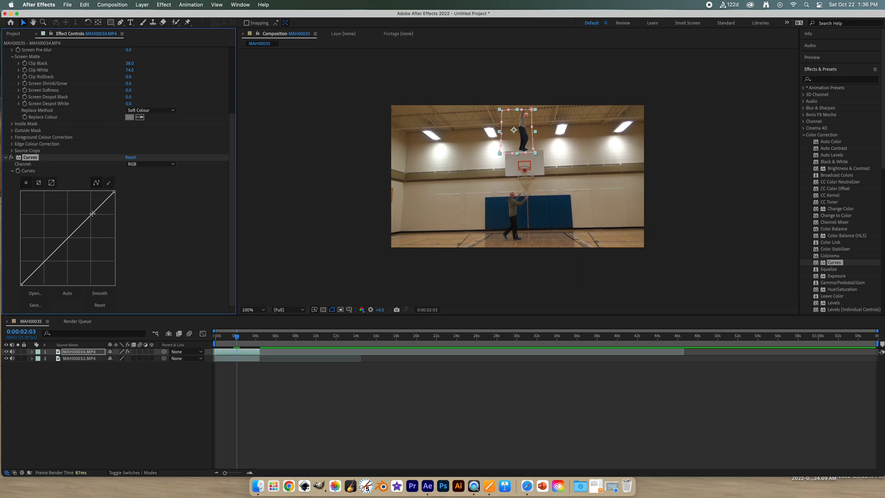
pyautogui.moveTo(92, 213)
pyautogui.mouseDown()
pyautogui.moveTo(85, 210)
pyautogui.moveTo(93, 215)
pyautogui.mouseUp()
pyautogui.scroll(-3, 526, 130)
pyautogui.scroll(3, 526, 130)
pyautogui.click(229, 344)
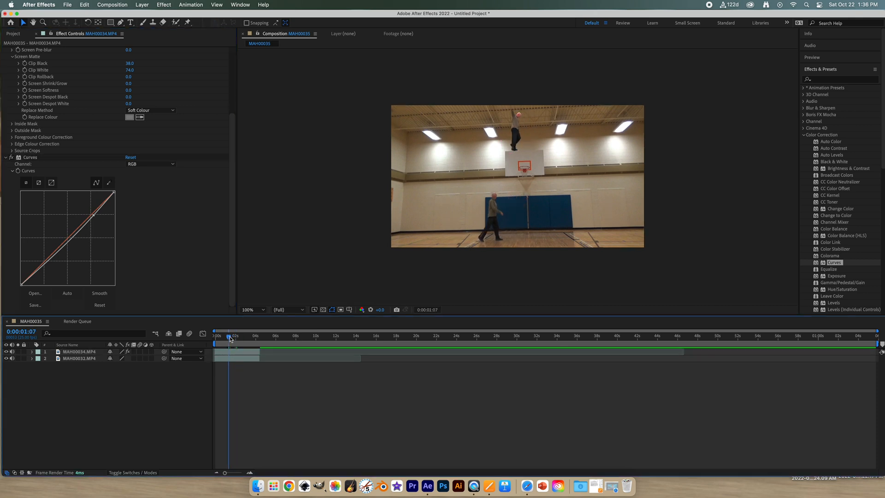
pyautogui.moveTo(229, 337); pyautogui.dragTo(214, 337)
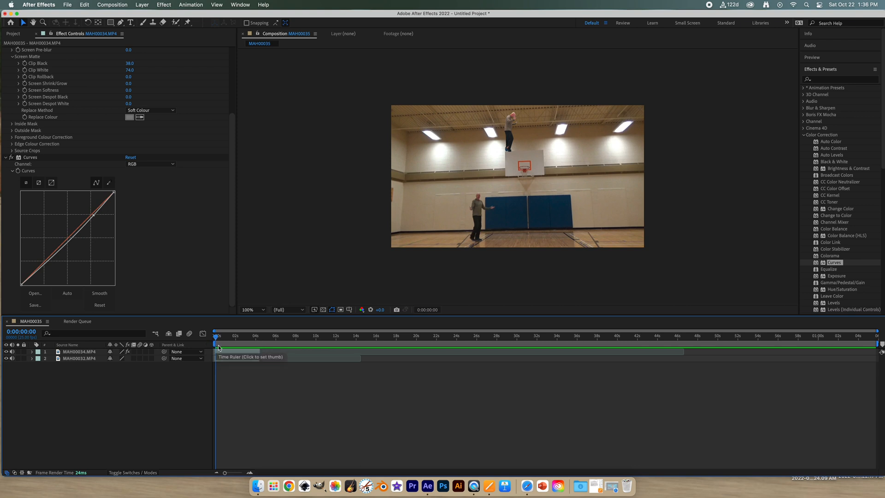
# Step: Shorten the work area to end with the trimmed clips and preview it from the timeline start
pyautogui.click(441, 346)
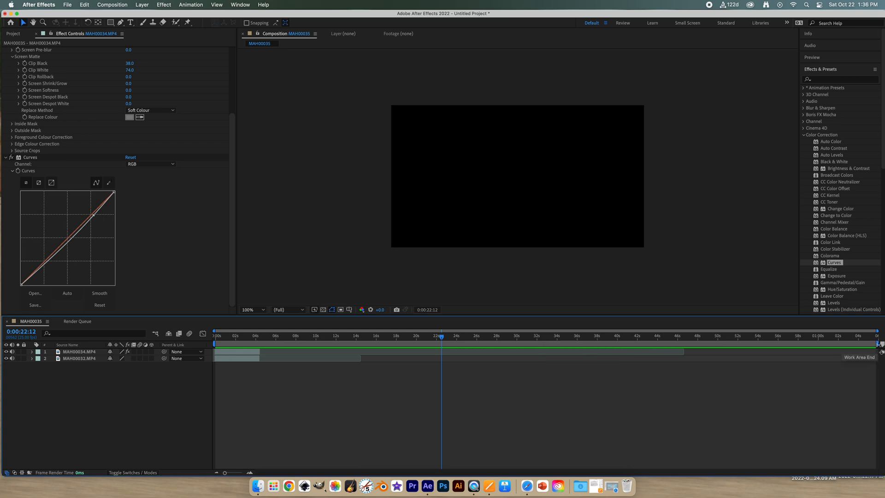
pyautogui.moveTo(878, 346); pyautogui.dragTo(263, 355)
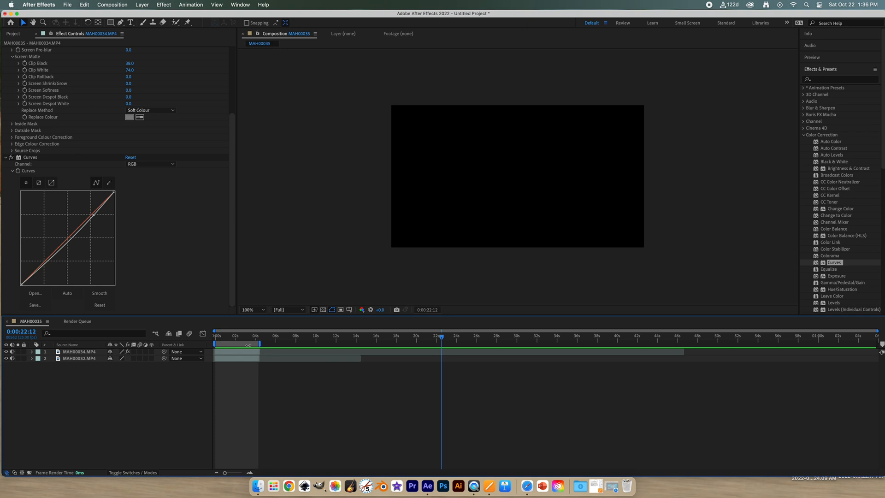
pyautogui.moveTo(241, 339); pyautogui.dragTo(214, 336)
pyautogui.press('space')
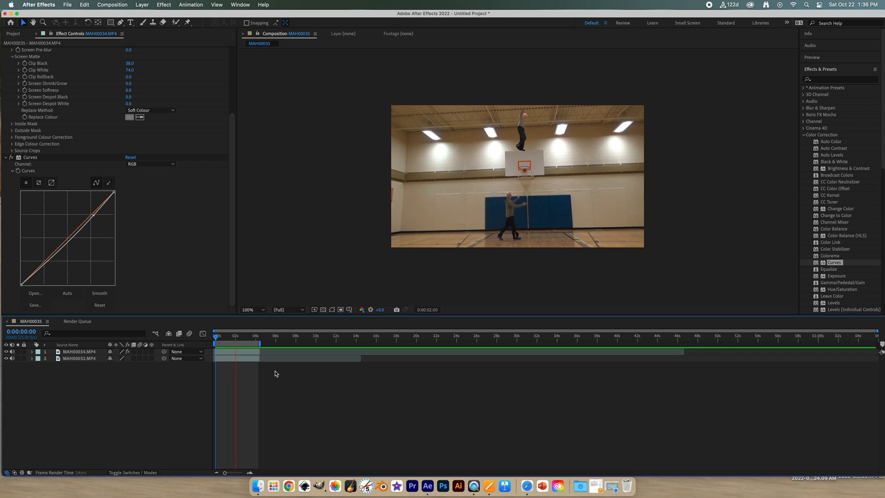
pyautogui.press('space')
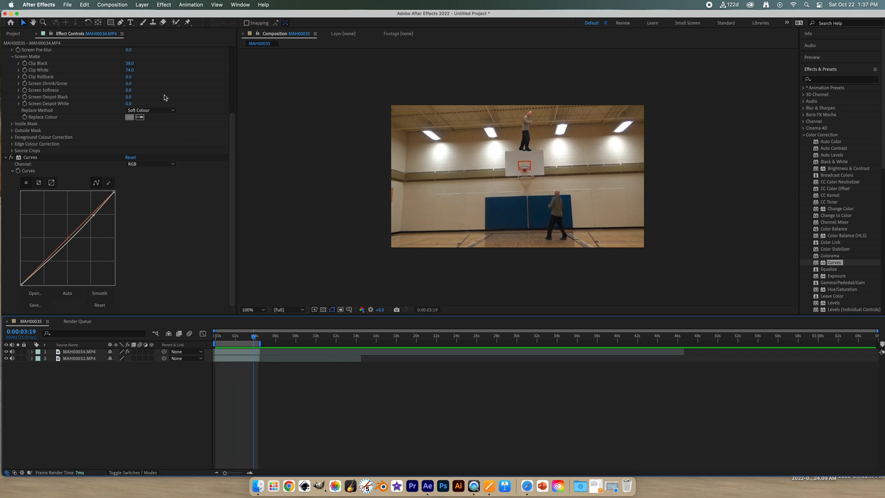
# Step: Add the MAH00035 composition to the render queue
pyautogui.click(68, 5)
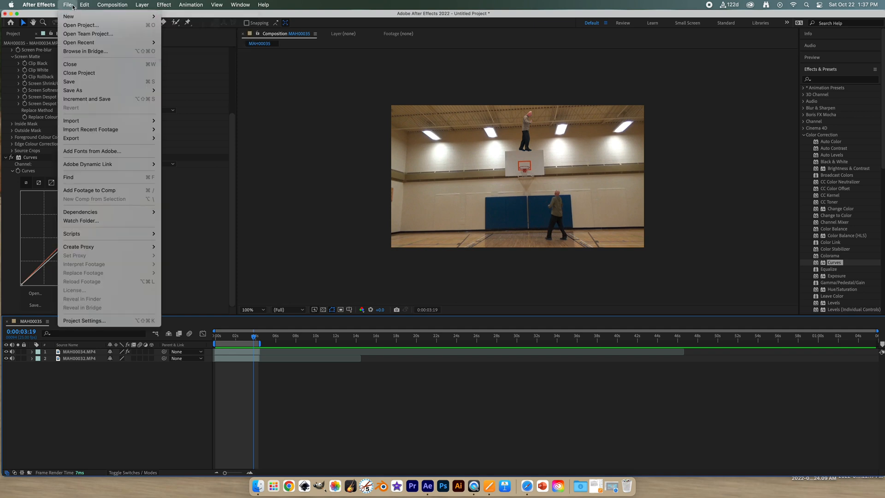
pyautogui.moveTo(79, 139)
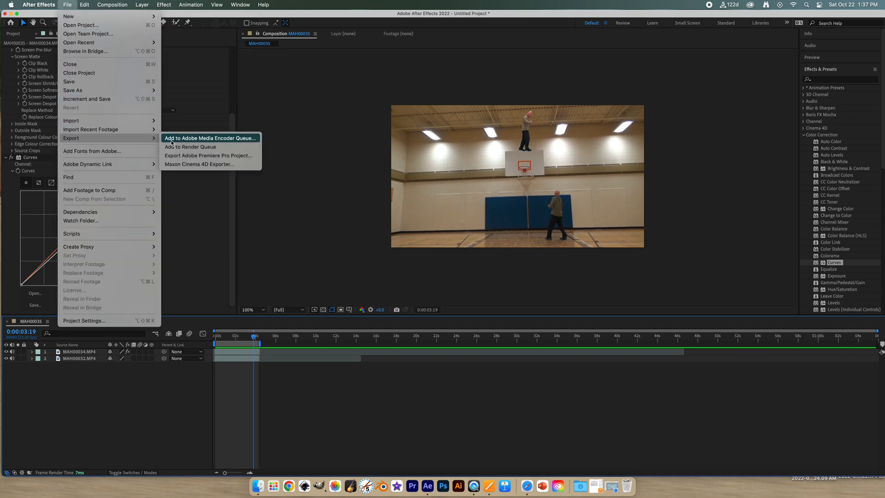
pyautogui.click(200, 147)
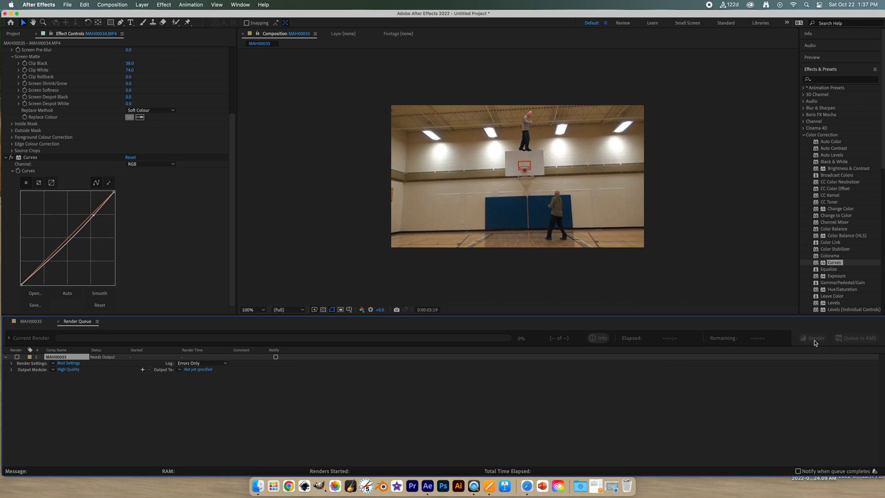
# Step: Set the output movie's save location, name the QuickTime file danger, and render the queued composition
pyautogui.click(186, 370)
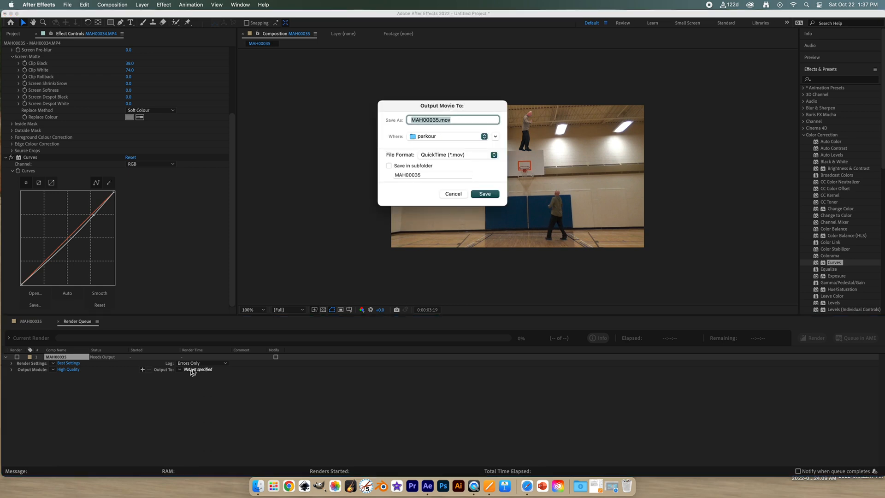
pyautogui.click(484, 136)
pyautogui.click(447, 146)
pyautogui.click(439, 119)
pyautogui.moveTo(439, 120); pyautogui.dragTo(396, 121)
pyautogui.write('danger')
pyautogui.click(485, 194)
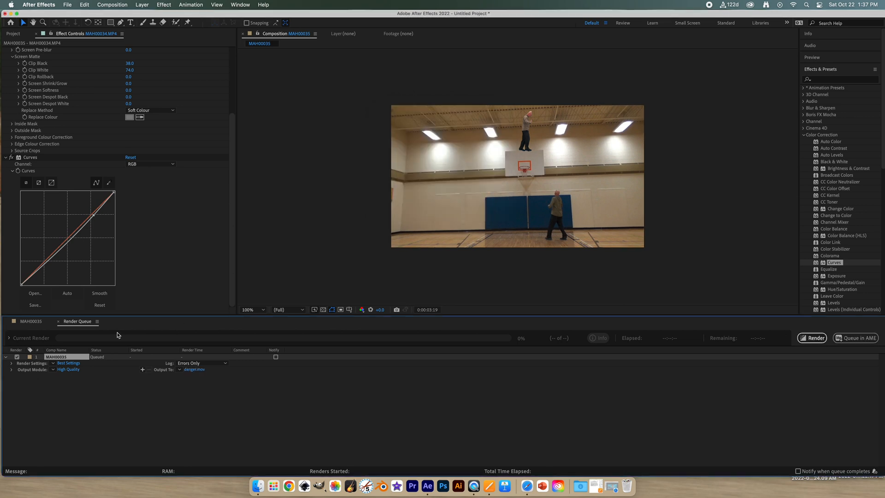
pyautogui.click(814, 339)
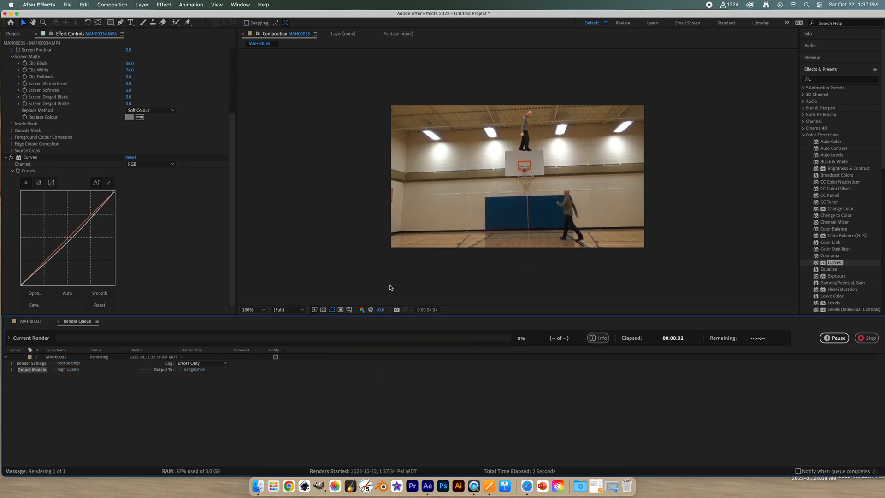
# Step: Quit After Effects without saving the untitled project
pyautogui.click(45, 7)
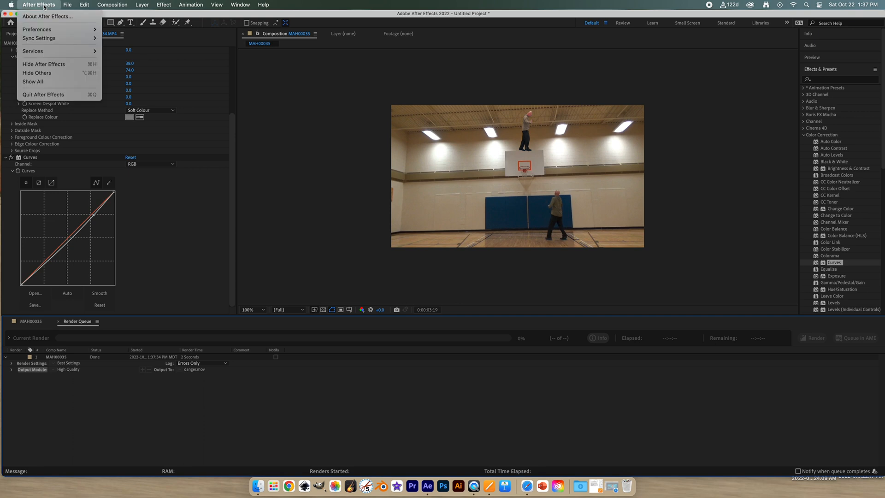
pyautogui.click(53, 95)
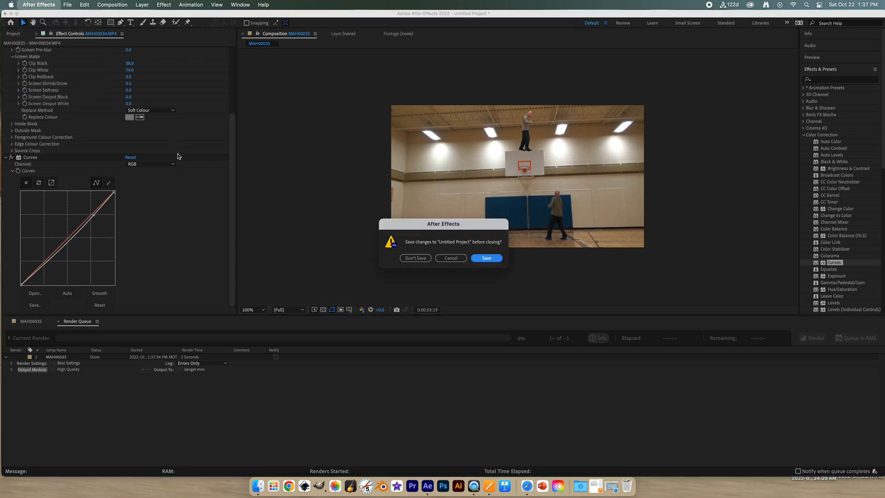
pyautogui.click(424, 258)
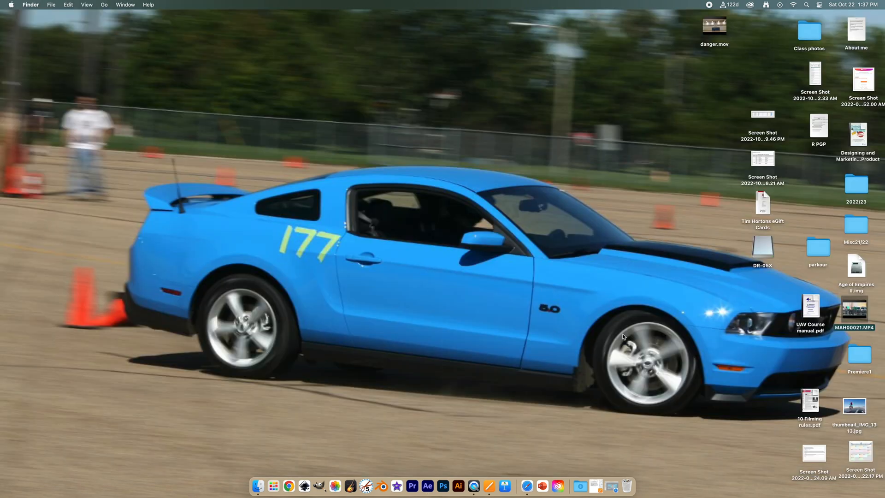
# Step: Open the rendered danger.mov from the desktop in QuickTime Player and play it in full screen
pyautogui.click(745, 339)
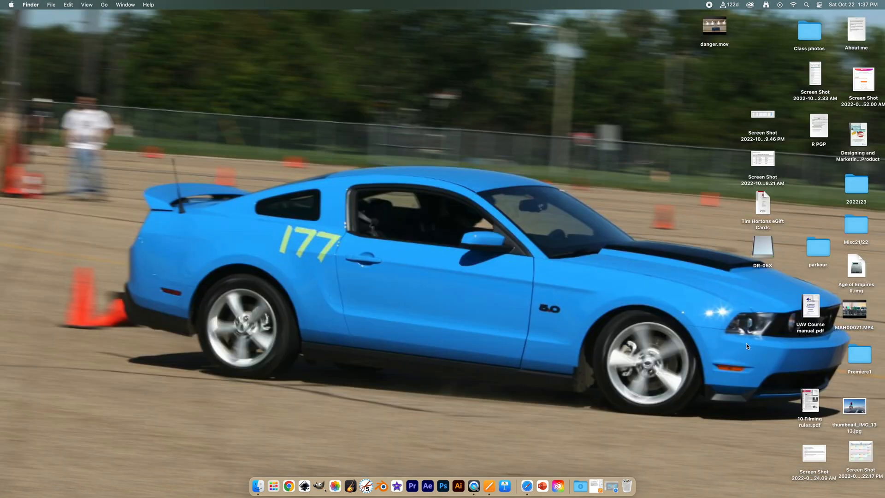
pyautogui.doubleClick(725, 29)
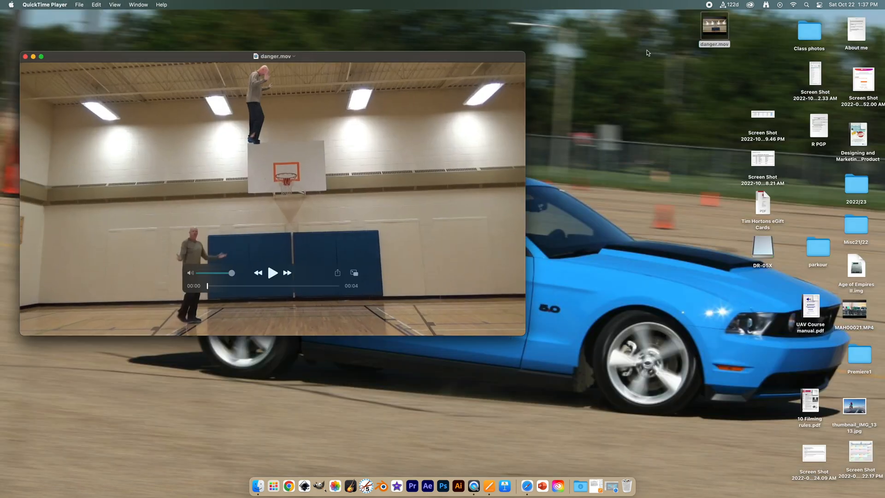
pyautogui.click(115, 5)
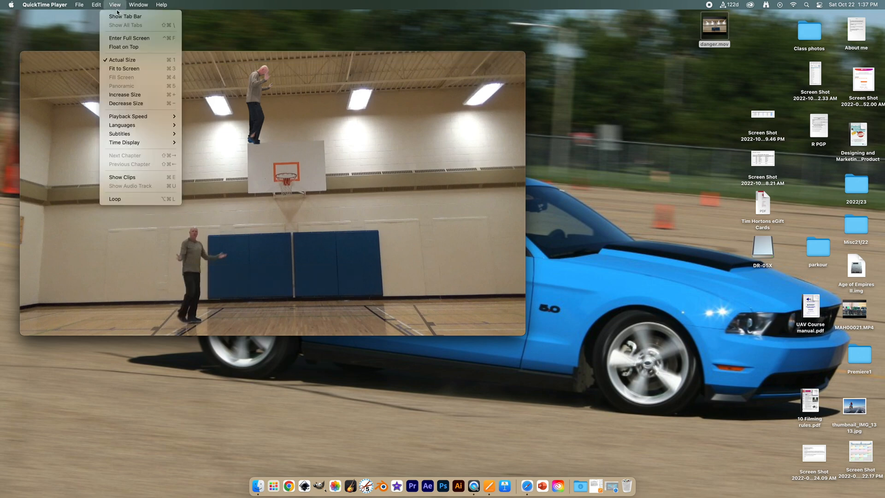
pyautogui.click(125, 38)
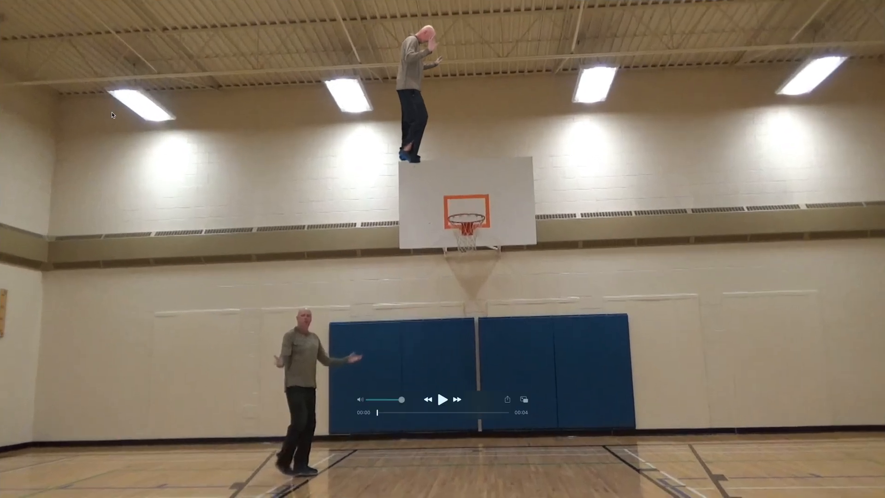
pyautogui.press('space')
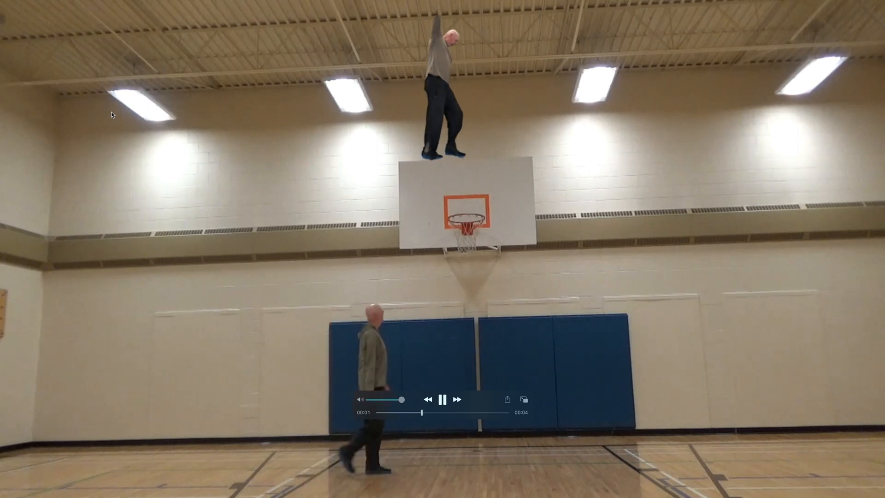